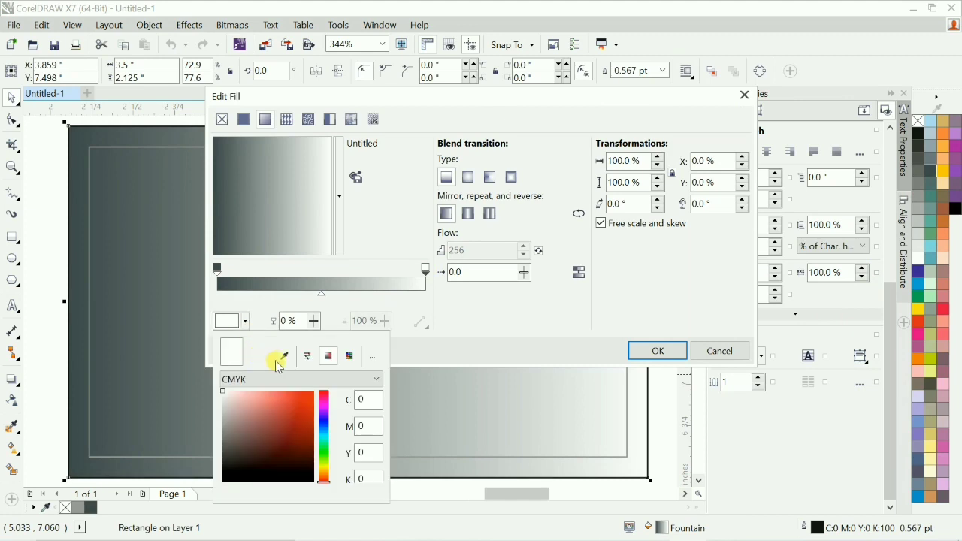
Step: Set the end colour of the card's fountain fill to teal (C60 M0 Y40 K40) and apply it as an elliptical gradient
{"action": "left_click", "coordinate": [285, 356]}
{"action": "left_click", "coordinate": [932, 191]}
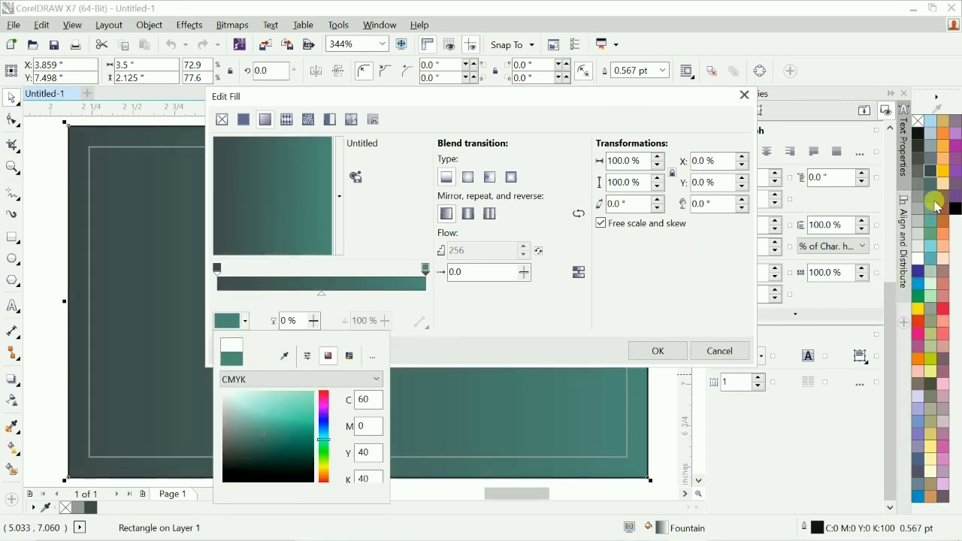
{"action": "left_click", "coordinate": [380, 187]}
{"action": "left_click", "coordinate": [469, 178]}
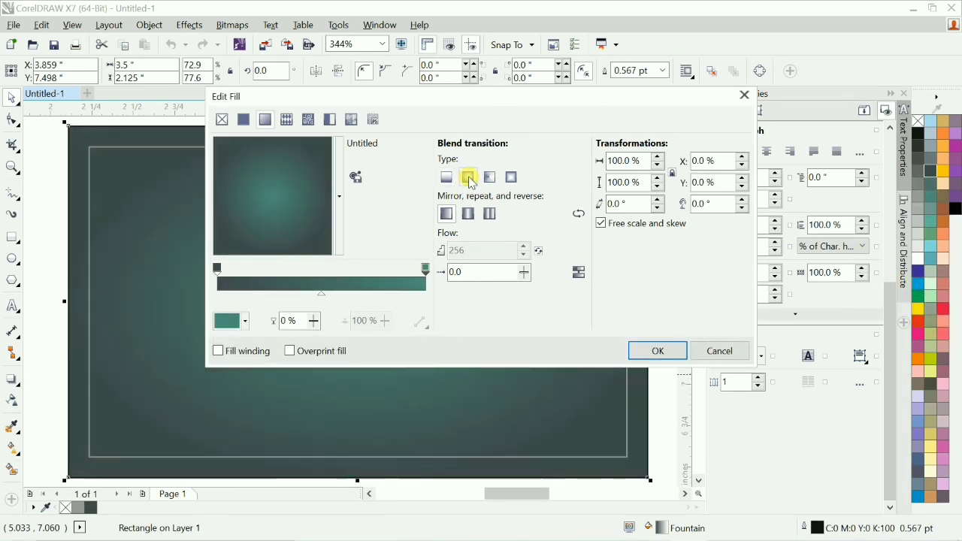
{"action": "left_click", "coordinate": [658, 351]}
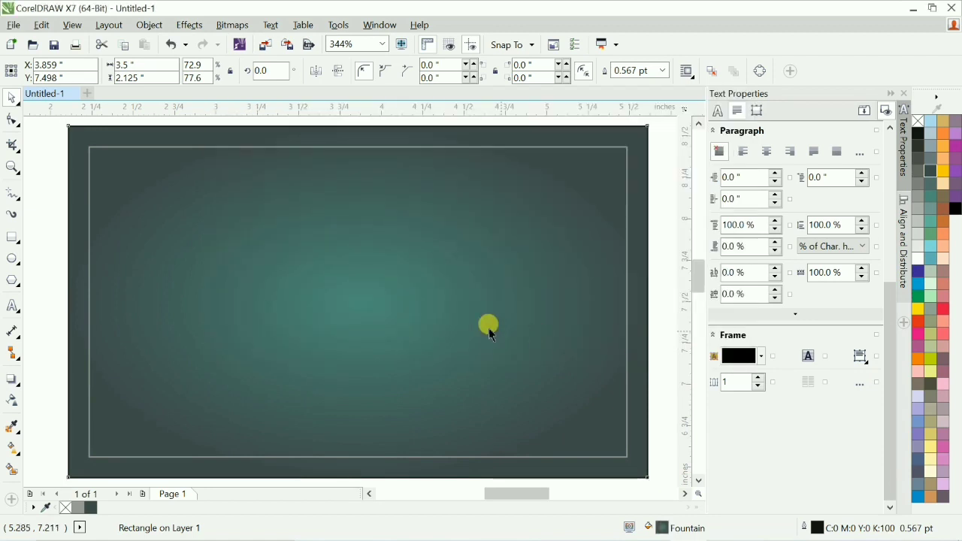
Step: Stretch the card's elliptical gradient vertically beyond the upper edge with the Interactive Fill tool
{"action": "scroll", "coordinate": [487, 301], "scroll_direction": "down", "scroll_amount": 3}
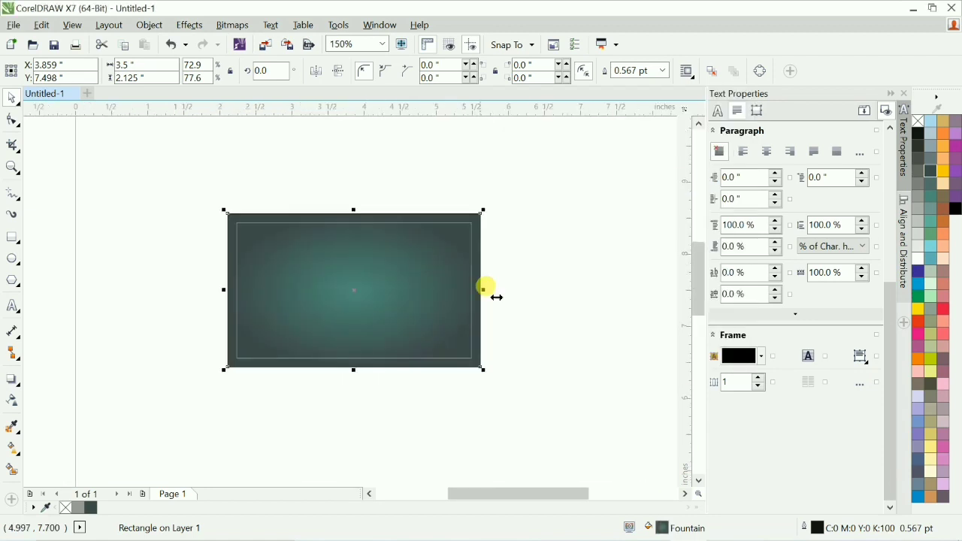
{"action": "left_click", "coordinate": [19, 448]}
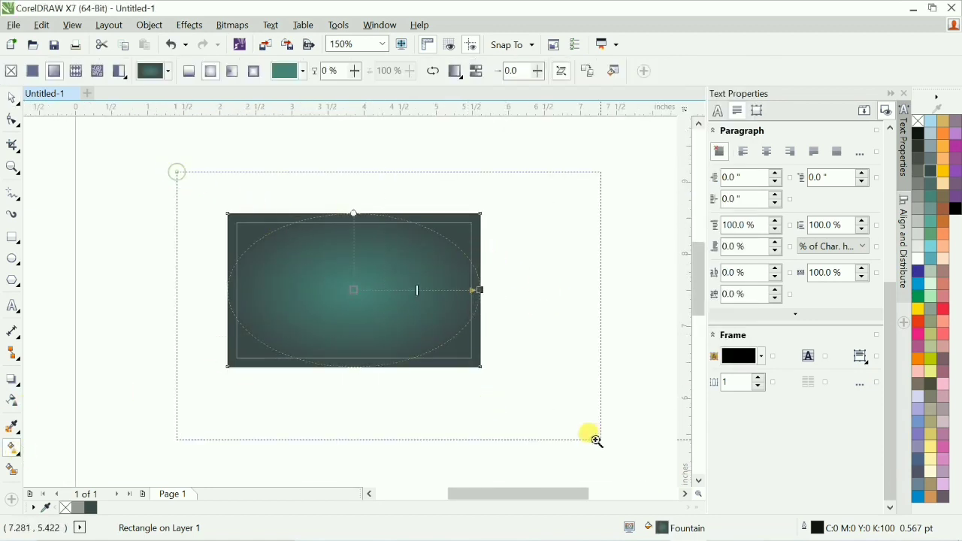
{"action": "scroll", "coordinate": [400, 271], "scroll_direction": "up", "scroll_amount": 2}
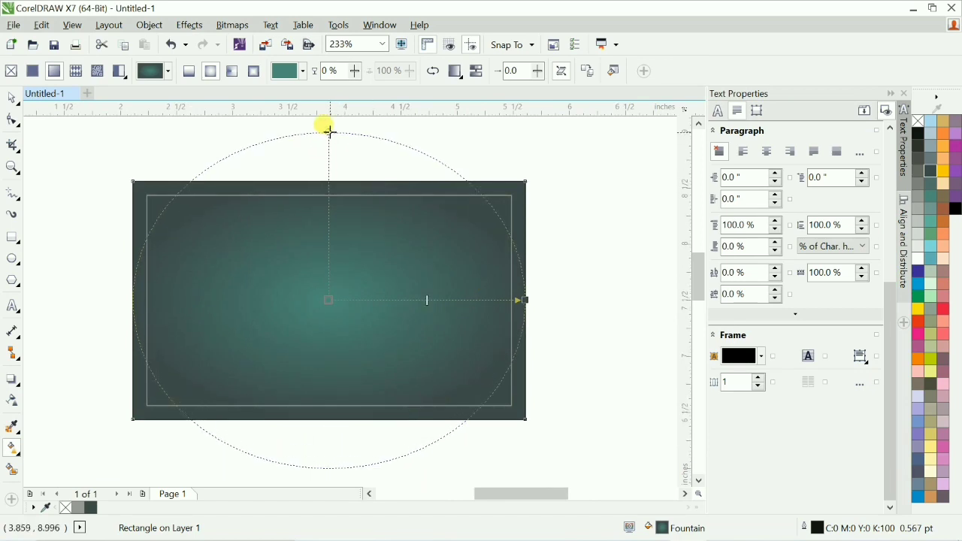
{"action": "left_click", "coordinate": [329, 118]}
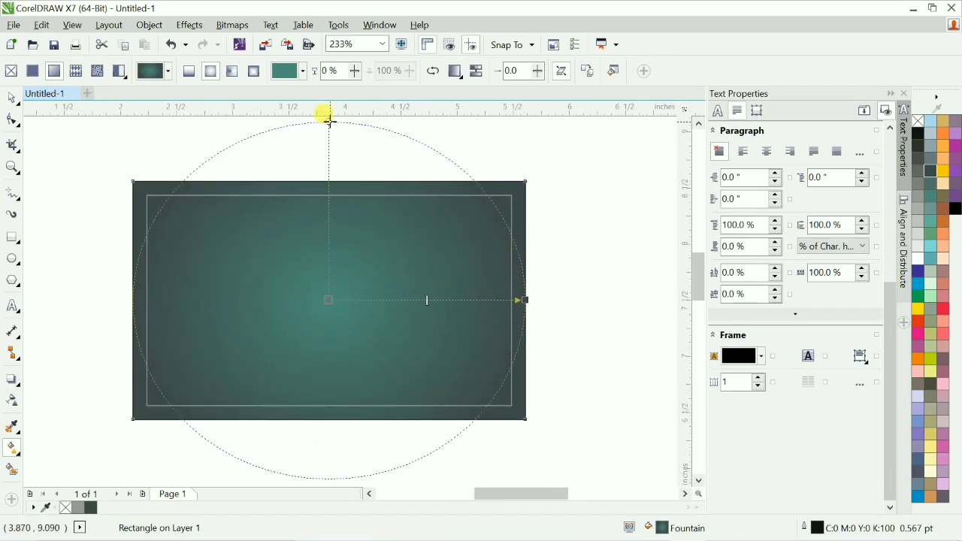
{"action": "left_click_drag", "start_coordinate": [329, 119], "coordinate": [329, 148]}
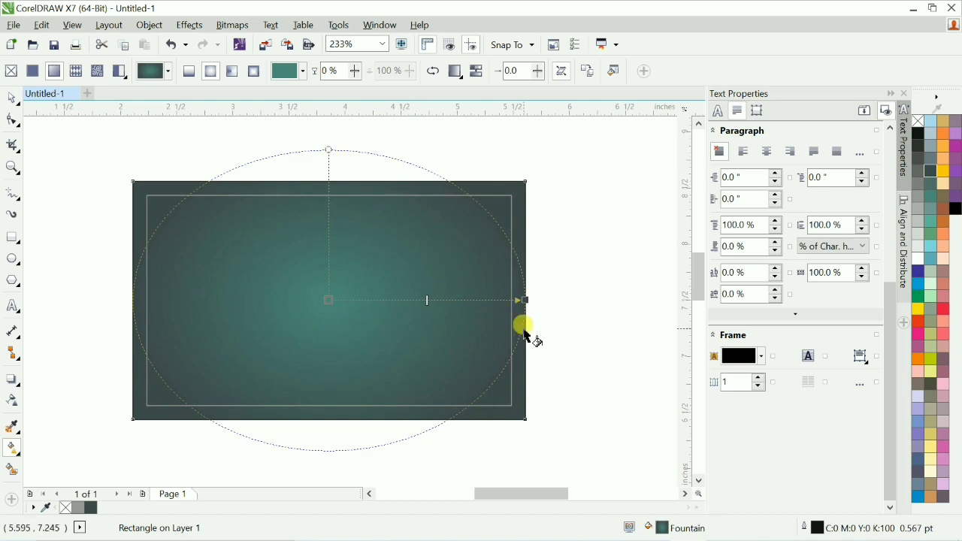
{"action": "key", "text": "space"}
{"action": "left_click", "coordinate": [561, 322]}
{"action": "scroll", "coordinate": [544, 294], "scroll_direction": "down", "scroll_amount": 2}
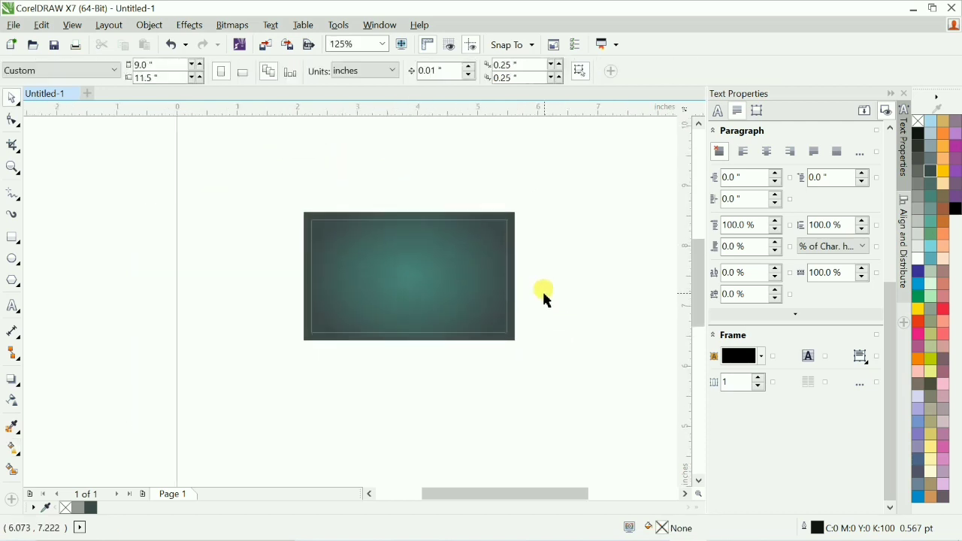
Step: Add the artistic text "DESIGNER DEN" on the card
{"action": "left_click_drag", "start_coordinate": [489, 346], "coordinate": [609, 400]}
{"action": "scroll", "coordinate": [258, 248], "scroll_direction": "up", "scroll_amount": 1}
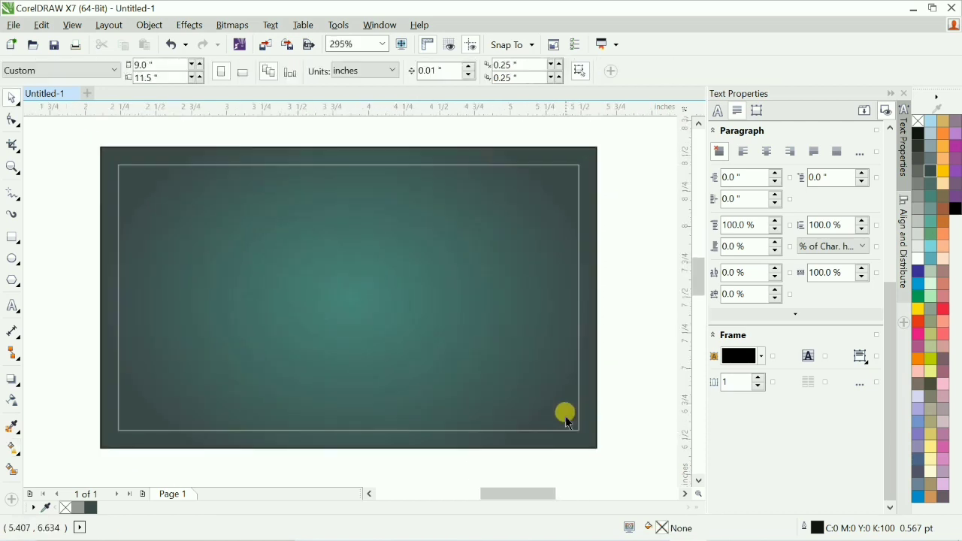
{"action": "left_click", "coordinate": [511, 301]}
{"action": "scroll", "coordinate": [625, 267], "scroll_direction": "right", "scroll_amount": 1}
{"action": "left_click", "coordinate": [626, 267]}
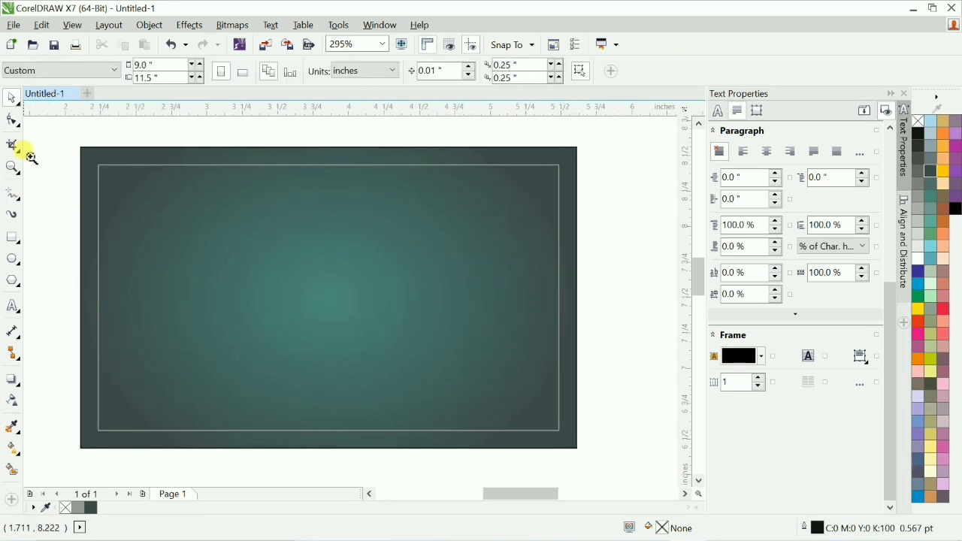
{"action": "left_click_drag", "start_coordinate": [411, 384], "coordinate": [627, 441]}
{"action": "key", "text": "F8"}
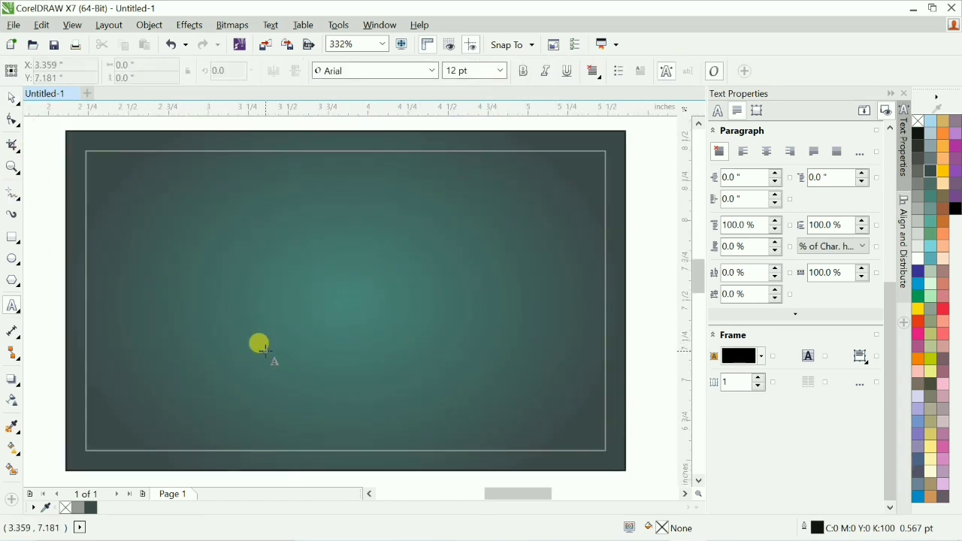
{"action": "left_click", "coordinate": [265, 351]}
{"action": "type", "text": "DESIG"}
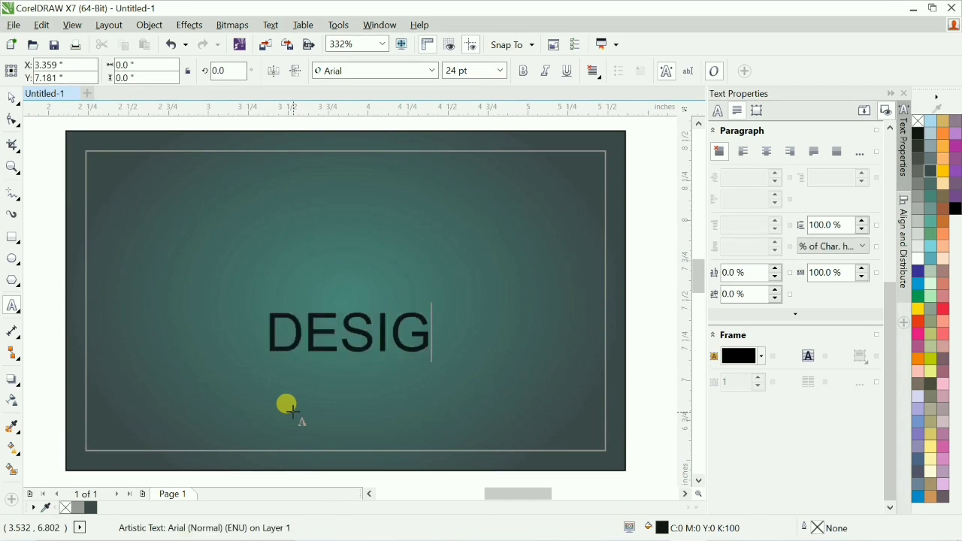
Step: Place the DESIGNER DEN text in the card's lower part and centre it horizontally on the card
{"action": "left_click_drag", "start_coordinate": [434, 353], "coordinate": [266, 379]}
{"action": "left_click", "coordinate": [341, 311], "text": "shift"}
{"action": "key", "text": "c"}
{"action": "left_click", "coordinate": [342, 315], "text": "shift"}
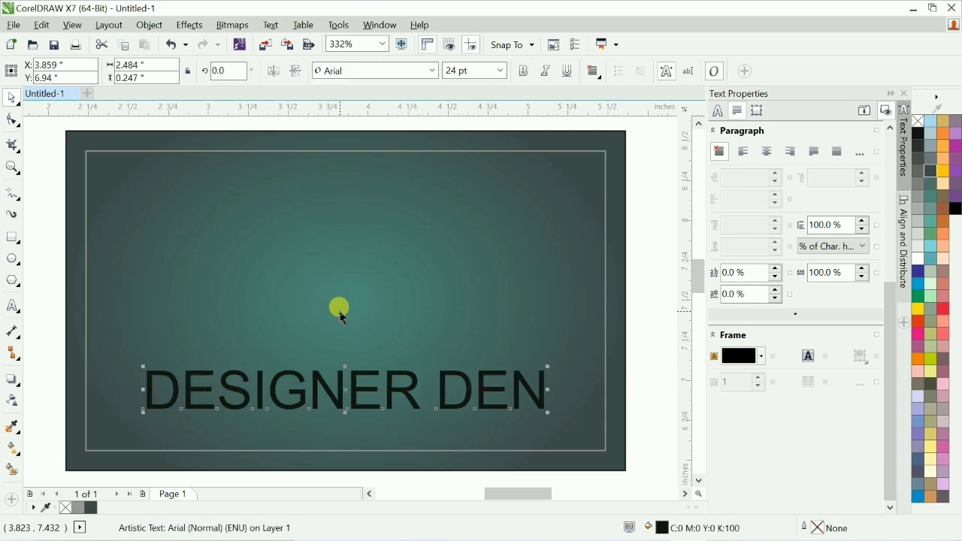
Step: Set the DESIGNER DEN text size to 12 pt
{"action": "left_click", "coordinate": [470, 66]}
{"action": "type", "text": "12"}
{"action": "key", "text": "Return"}
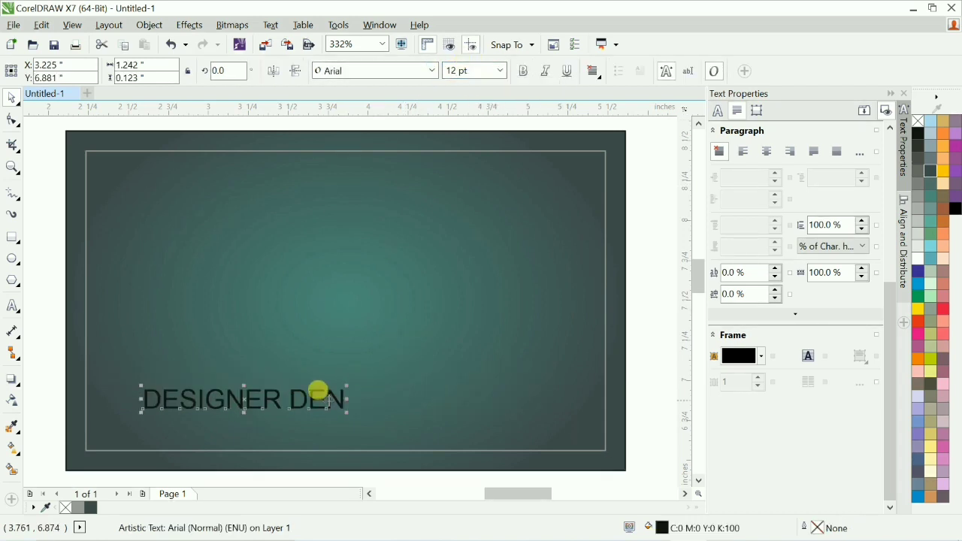
Step: Move the DESIGNER DEN text into the card's right half and centre it vertically on the card
{"action": "left_click_drag", "start_coordinate": [311, 399], "coordinate": [558, 353]}
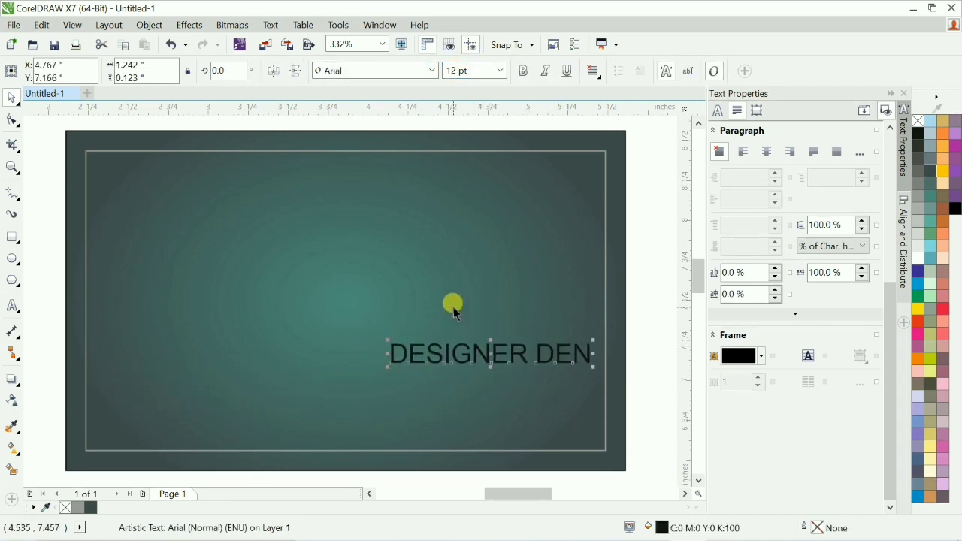
{"action": "left_click", "coordinate": [427, 285], "text": "shift"}
{"action": "key", "text": "e"}
{"action": "left_click", "coordinate": [438, 311]}
{"action": "left_click", "coordinate": [442, 304]}
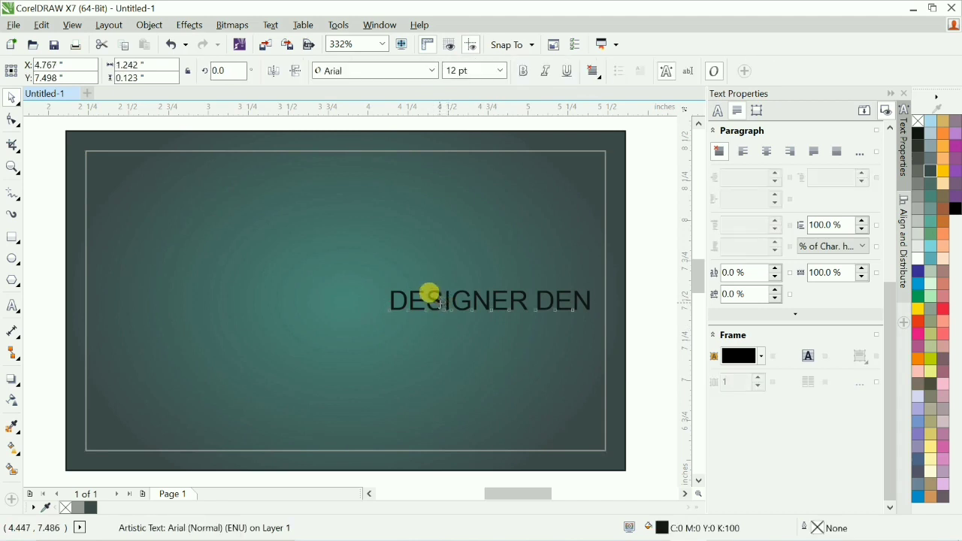
Step: Colour the DESIGNER DEN text white and make it bold
{"action": "scroll", "coordinate": [440, 293], "scroll_direction": "down", "scroll_amount": 2}
{"action": "key", "text": "Escape"}
{"action": "key", "text": "F2"}
{"action": "left_click_drag", "start_coordinate": [189, 201], "coordinate": [567, 380]}
{"action": "left_click_drag", "start_coordinate": [625, 420], "coordinate": [627, 421]}
{"action": "left_click", "coordinate": [582, 384]}
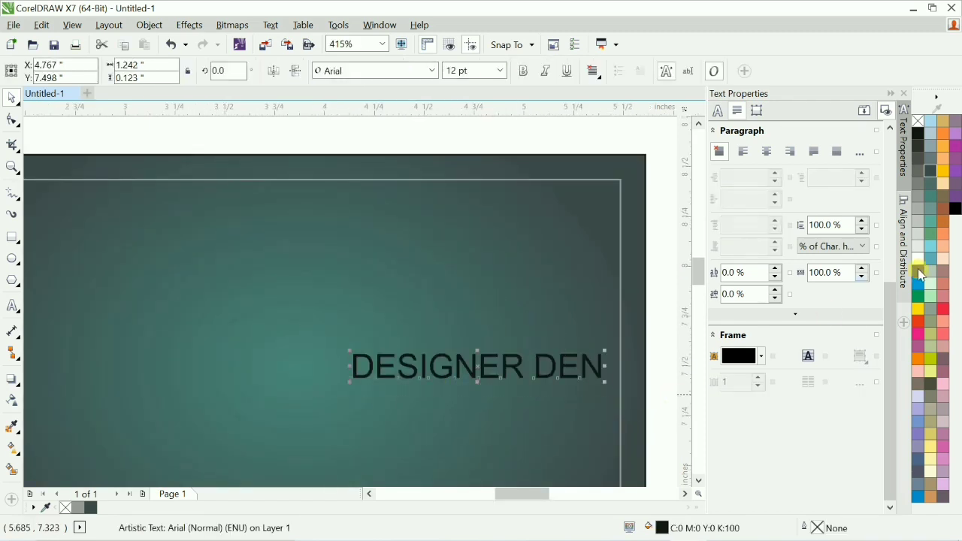
{"action": "left_click", "coordinate": [921, 262]}
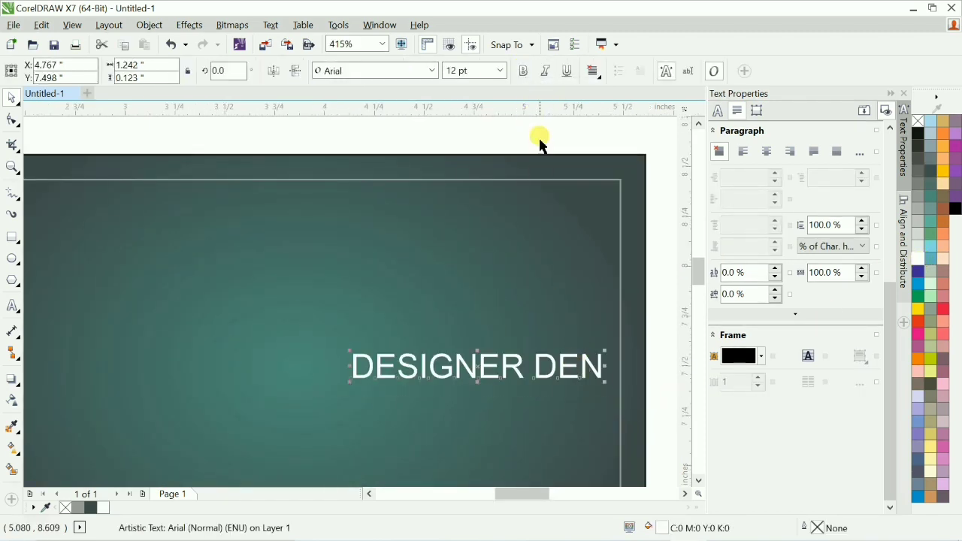
{"action": "left_click", "coordinate": [525, 71]}
Step: Align the bold DESIGNER DEN text with the right edge of the inner margin frame
{"action": "left_click", "coordinate": [496, 326], "text": "shift"}
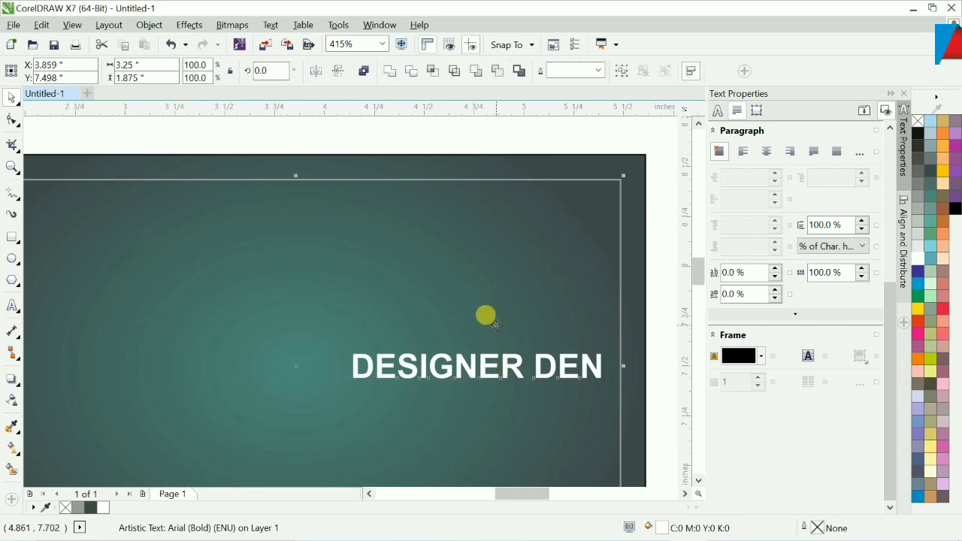
{"action": "key", "text": "r"}
{"action": "left_click", "coordinate": [496, 326], "text": "shift"}
{"action": "scroll", "coordinate": [476, 342], "scroll_direction": "down", "scroll_amount": 1}
Step: Change the font of the DESIGNER DEN text to Corbel
{"action": "key", "text": "F2"}
{"action": "left_click_drag", "start_coordinate": [316, 191], "coordinate": [602, 398]}
{"action": "left_click", "coordinate": [559, 374]}
{"action": "left_click", "coordinate": [484, 404]}
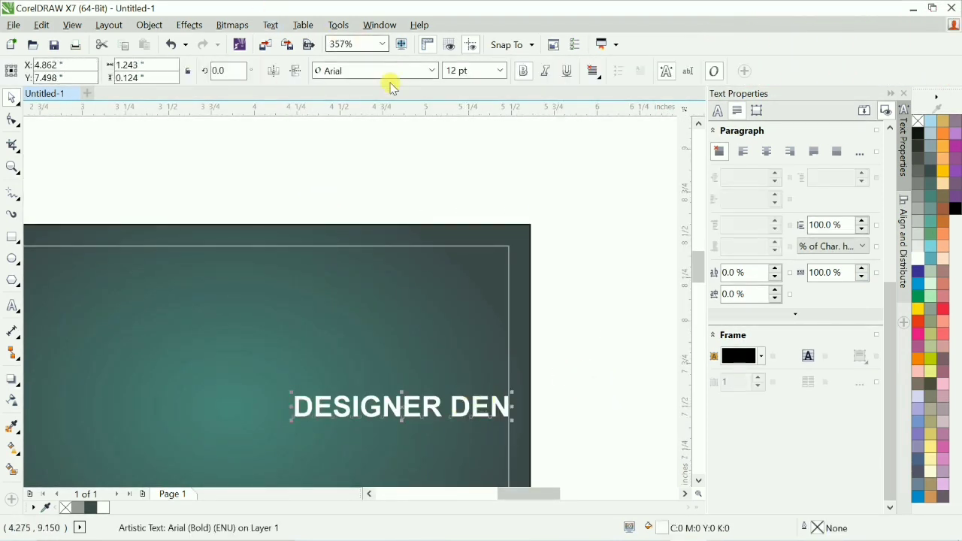
{"action": "left_click", "coordinate": [391, 72]}
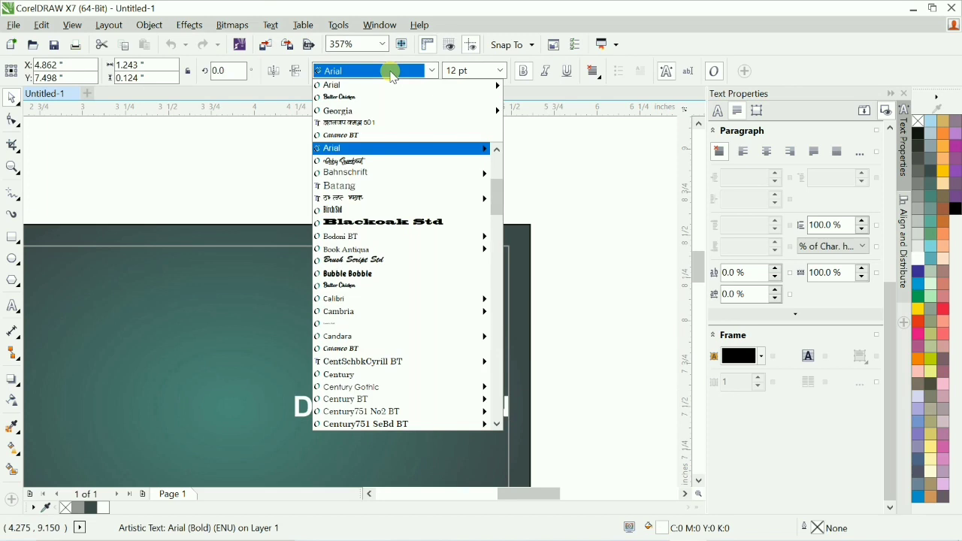
{"action": "scroll", "coordinate": [408, 279], "scroll_direction": "down", "scroll_amount": 7}
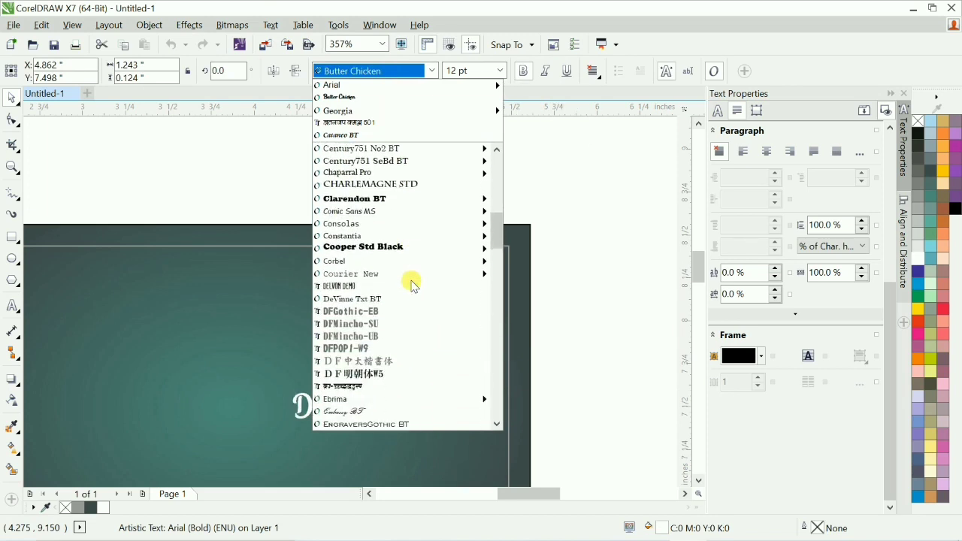
{"action": "left_click", "coordinate": [345, 263]}
{"action": "left_click", "coordinate": [555, 382]}
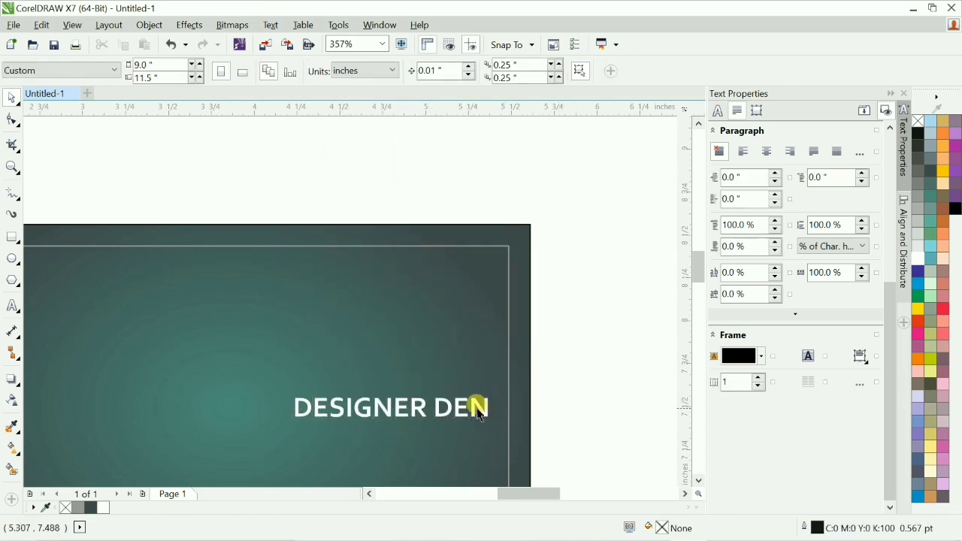
Step: Realign the Corbel text to the right edge of the inner margin frame
{"action": "left_click", "coordinate": [480, 401]}
{"action": "left_click", "coordinate": [466, 366], "text": "shift"}
{"action": "key", "text": "r"}
{"action": "left_click", "coordinate": [462, 364], "text": "shift"}
{"action": "scroll", "coordinate": [543, 384], "scroll_direction": "down", "scroll_amount": 1}
{"action": "left_click", "coordinate": [546, 391]}
{"action": "scroll", "coordinate": [572, 369], "scroll_direction": "down", "scroll_amount": 3}
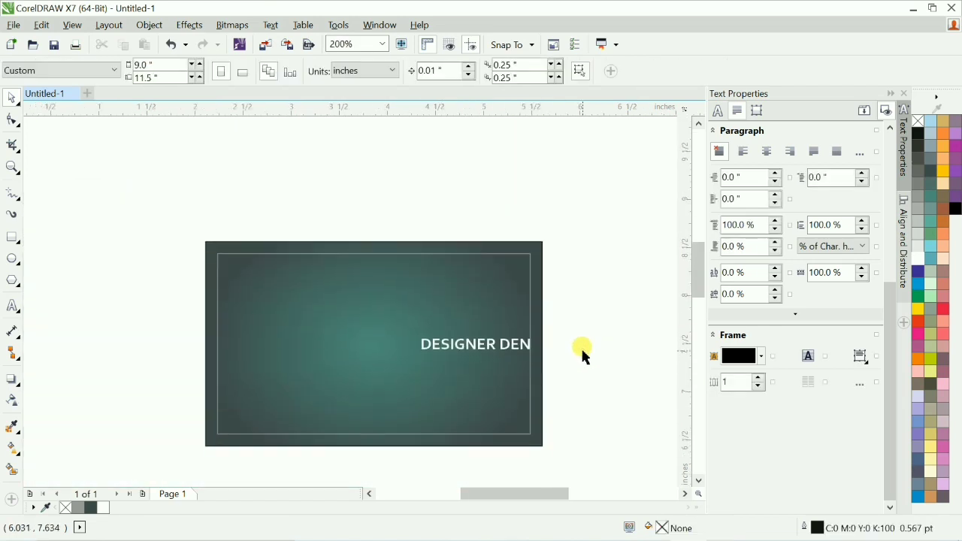
Step: Draw a horizontal line about 1.34 in long above DESIGNER DEN and a bent line rising from it to the card's right edge
{"action": "scroll", "coordinate": [526, 369], "scroll_direction": "up", "scroll_amount": 5}
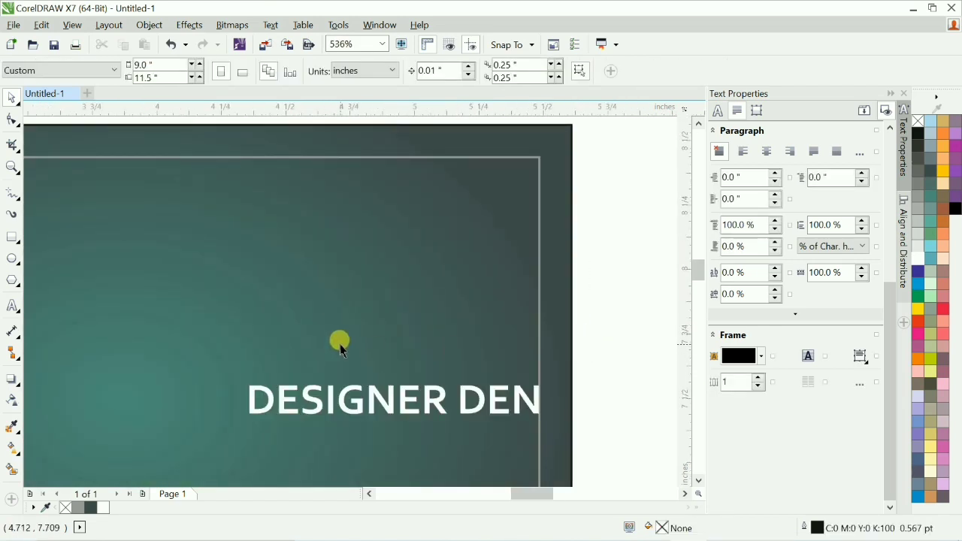
{"action": "key", "text": "F5"}
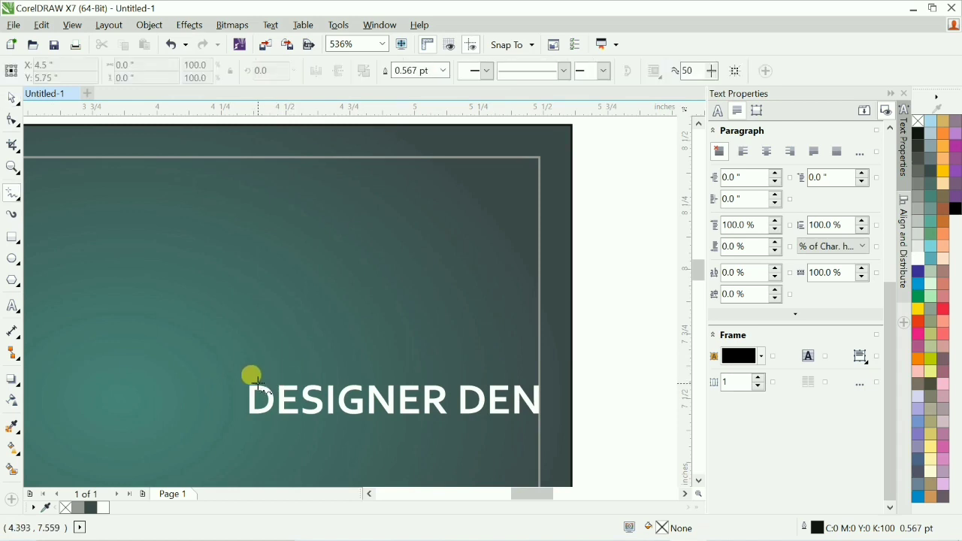
{"action": "left_click", "coordinate": [524, 380]}
{"action": "double_click", "coordinate": [524, 325]}
{"action": "left_click", "coordinate": [573, 282]}
Step: Draw three progressively taller bent lines left of the first, each rising vertically and continuing diagonally to the card's right edge
{"action": "left_click", "coordinate": [503, 376]}
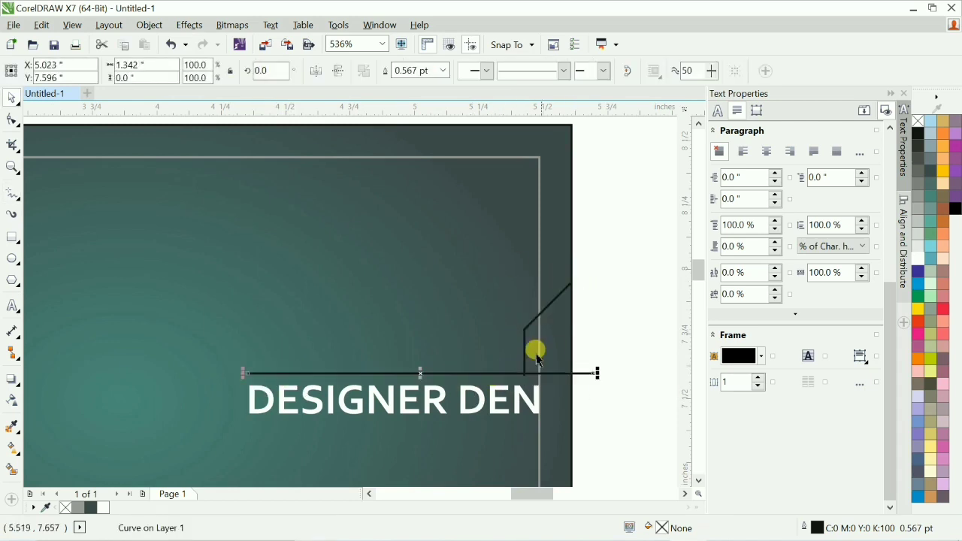
{"action": "double_click", "coordinate": [503, 316]}
{"action": "left_click", "coordinate": [573, 246]}
{"action": "left_click", "coordinate": [471, 376]}
{"action": "double_click", "coordinate": [471, 291]}
{"action": "left_click", "coordinate": [573, 192]}
{"action": "double_click", "coordinate": [437, 289]}
{"action": "left_click", "coordinate": [573, 152]}
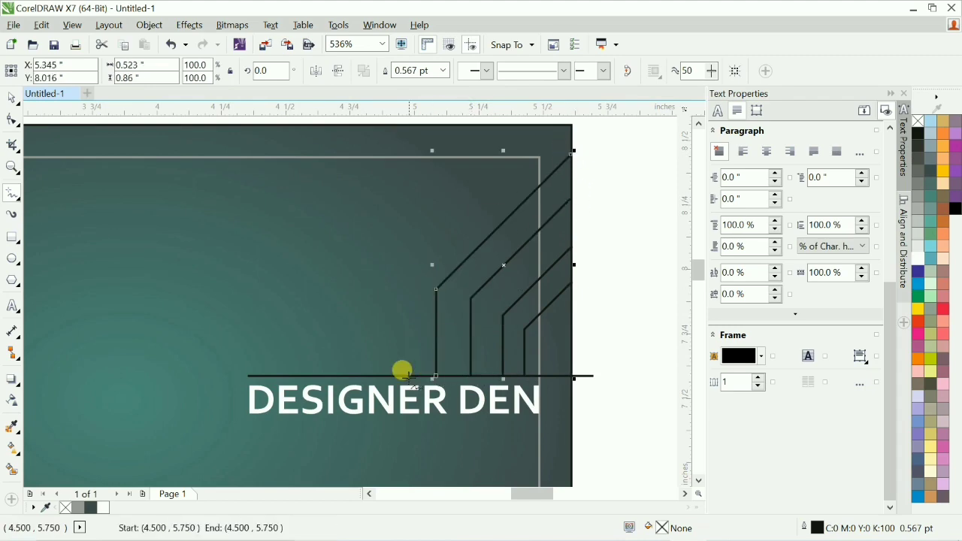
Step: Draw three more parallel bent lines further left, with their diagonals running past the card's upper right corner
{"action": "double_click", "coordinate": [410, 274]}
{"action": "left_click", "coordinate": [590, 151]}
{"action": "left_click", "coordinate": [381, 475]}
{"action": "double_click", "coordinate": [381, 352]}
{"action": "left_click", "coordinate": [590, 149]}
{"action": "left_click", "coordinate": [354, 443]}
{"action": "double_click", "coordinate": [354, 298]}
{"action": "left_click", "coordinate": [518, 128]}
Step: Extend the pattern with four more bent lines towards the left end of the horizontal base line
{"action": "left_click", "coordinate": [331, 429]}
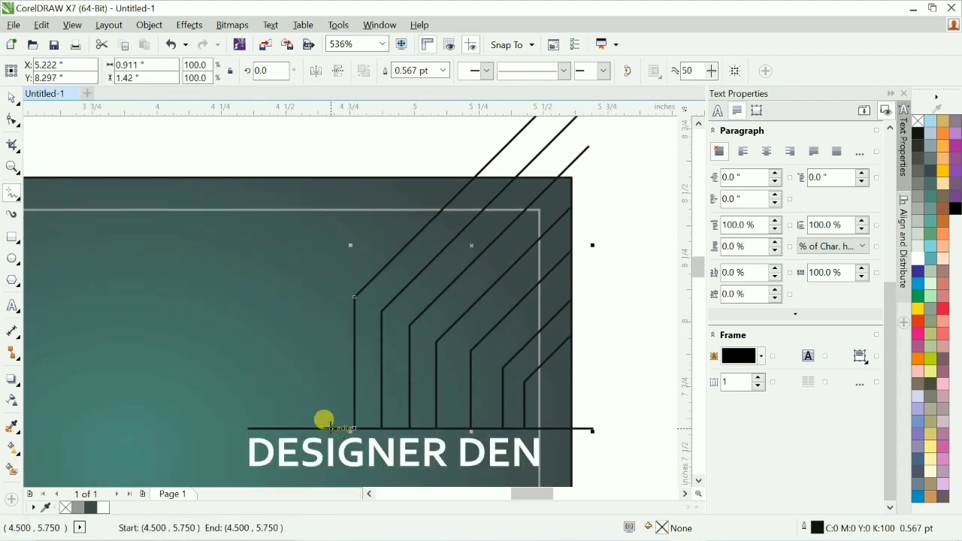
{"action": "double_click", "coordinate": [331, 265]}
{"action": "left_click", "coordinate": [315, 402]}
{"action": "double_click", "coordinate": [315, 330]}
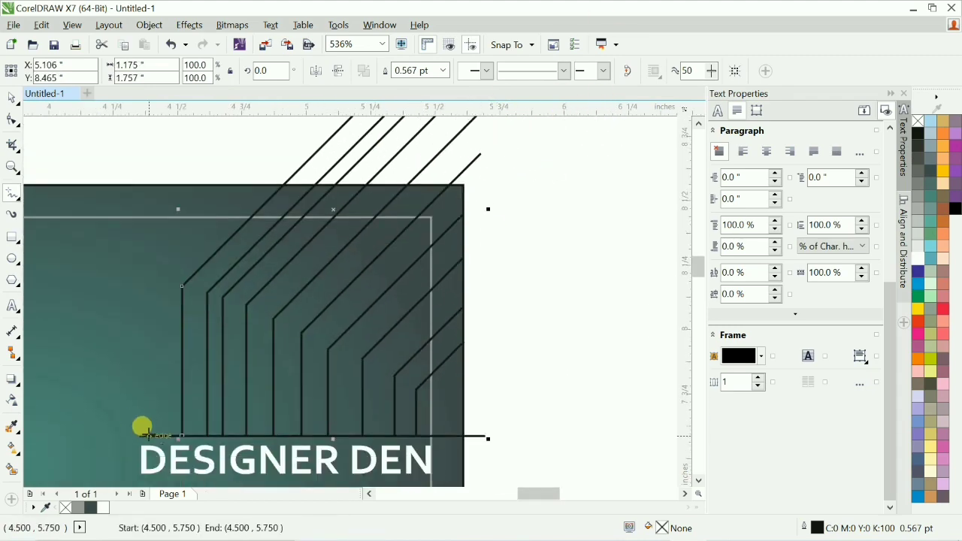
Step: Adjust the horizontal spacing of the closely set bent lines on the left side of the pattern
{"action": "key", "text": "space"}
{"action": "scroll", "coordinate": [258, 347], "scroll_direction": "down", "scroll_amount": 1}
{"action": "left_click", "coordinate": [271, 334]}
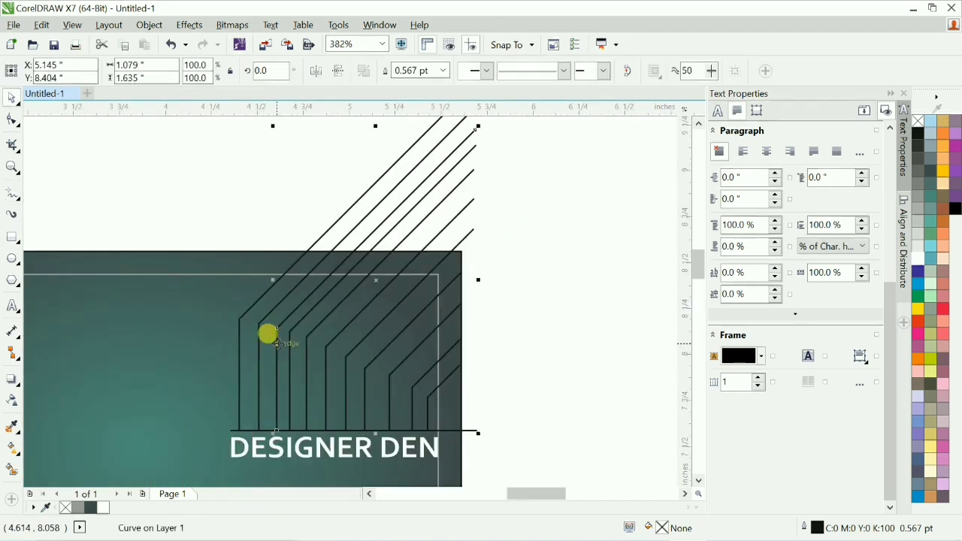
{"action": "left_click", "coordinate": [305, 352]}
{"action": "scroll", "coordinate": [412, 395], "scroll_direction": "down", "scroll_amount": 2}
Step: Lower the bend and outer end nodes of the second bent line from the right with the Shape tool
{"action": "left_click", "coordinate": [549, 419]}
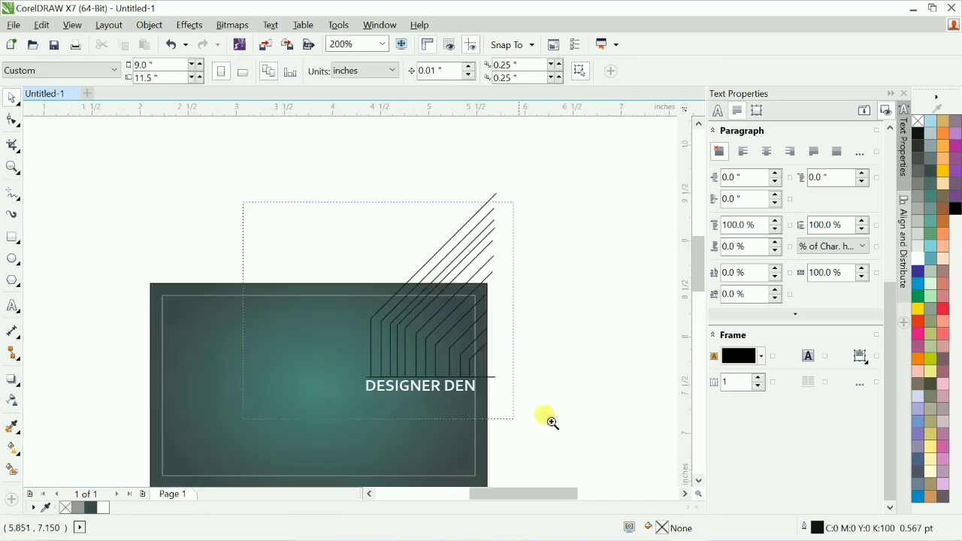
{"action": "scroll", "coordinate": [569, 451], "scroll_direction": "up", "scroll_amount": 4}
{"action": "key", "text": "F10"}
{"action": "left_click", "coordinate": [452, 398]}
{"action": "left_click_drag", "start_coordinate": [418, 331], "coordinate": [581, 416]}
{"action": "key", "text": "Down"}
{"action": "key", "text": "Down"}
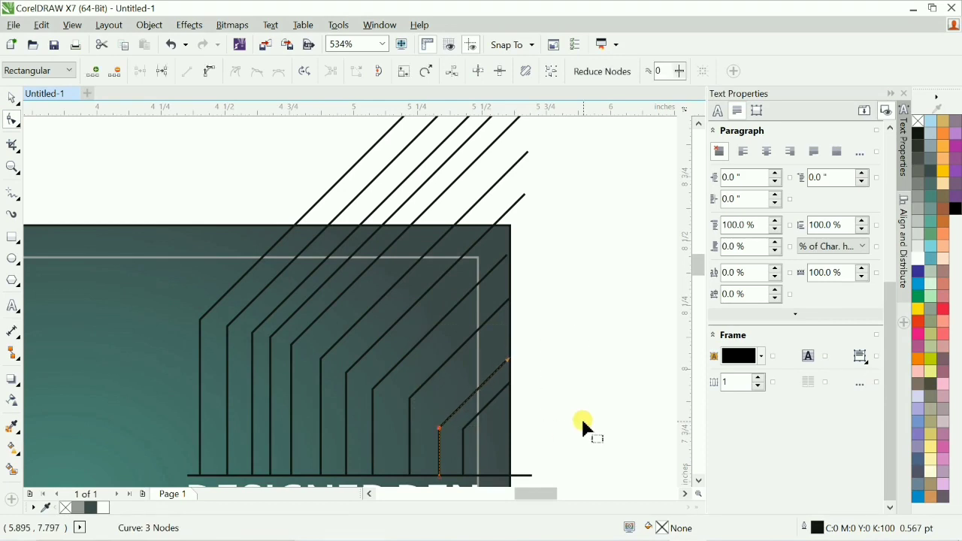
Step: Lower the bend and outer end nodes of the third bent line from the right, undoing the last adjustment
{"action": "left_click", "coordinate": [451, 356]}
{"action": "left_click_drag", "start_coordinate": [399, 289], "coordinate": [593, 403]}
{"action": "key", "text": "Down"}
{"action": "key", "text": "Down"}
{"action": "key", "text": "Down"}
{"action": "key", "text": "Down"}
{"action": "key", "text": "Down"}
{"action": "key", "text": "ctrl+z"}
Step: Lower the bend and outer end nodes of the fourth bent line from the right with the Shape tool
{"action": "left_click_drag", "start_coordinate": [538, 188], "coordinate": [497, 272]}
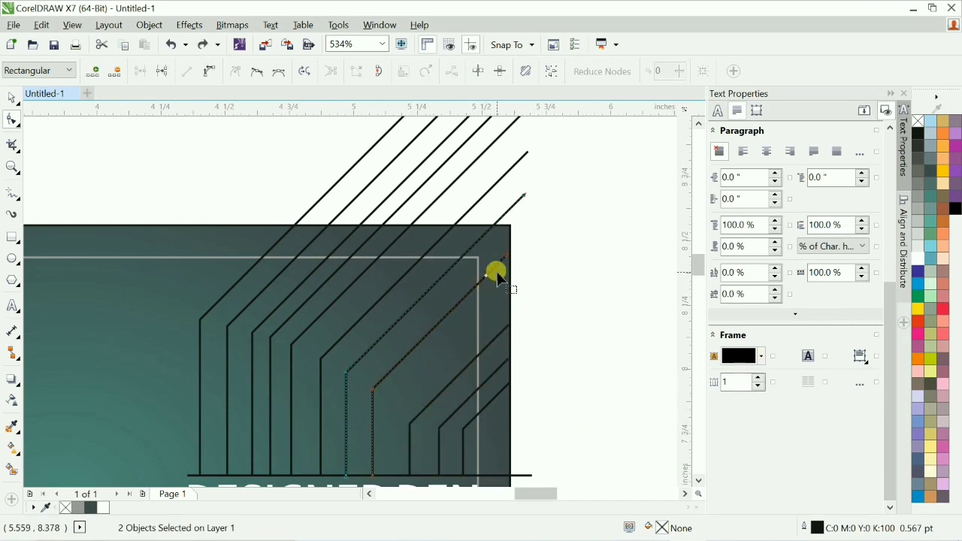
{"action": "key", "text": "Down"}
{"action": "key", "text": "Down"}
{"action": "key", "text": "Down"}
{"action": "key", "text": "Down"}
{"action": "key", "text": "Down"}
{"action": "key", "text": "Down"}
{"action": "key", "text": "Down"}
{"action": "key", "text": "Down"}
{"action": "key", "text": "Down"}
{"action": "key", "text": "Down"}
{"action": "key", "text": "space"}
{"action": "left_click", "coordinate": [397, 363]}
{"action": "key", "text": "F10"}
{"action": "left_click", "coordinate": [406, 382]}
{"action": "key", "text": "space"}
{"action": "left_click", "coordinate": [498, 464]}
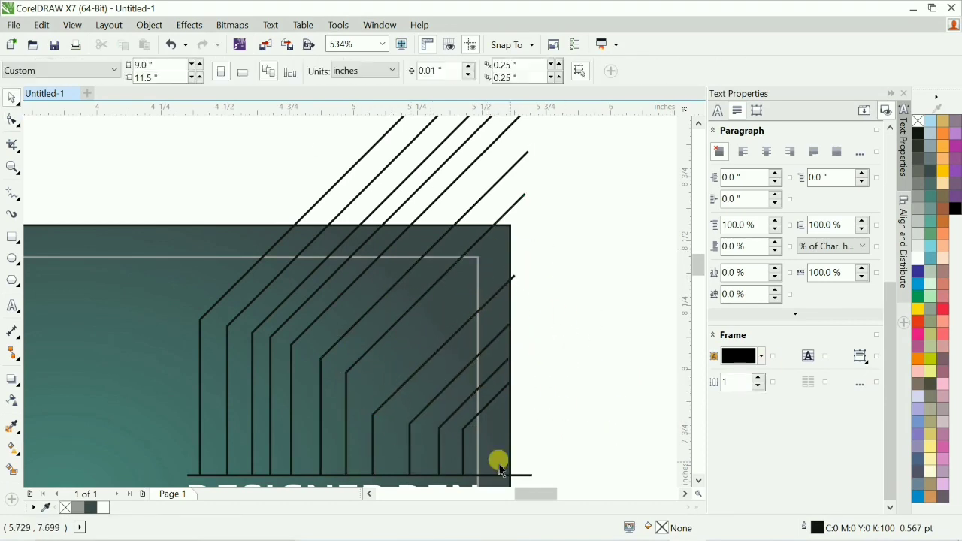
Step: Draw a straight slanted guide line from the rightmost line's bend, rising leftwards across the whole pattern
{"action": "key", "text": "F5"}
{"action": "left_click", "coordinate": [463, 429]}
{"action": "left_click", "coordinate": [140, 343], "text": "ctrl"}
Step: Move the bend nodes of the second and third bent lines from the right vertically onto the slanted guide line
{"action": "scroll", "coordinate": [419, 462], "scroll_direction": "up", "scroll_amount": 1}
{"action": "key", "text": "F10"}
{"action": "left_click_drag", "start_coordinate": [450, 382], "coordinate": [449, 374]}
{"action": "left_click_drag", "start_coordinate": [405, 375], "coordinate": [405, 363]}
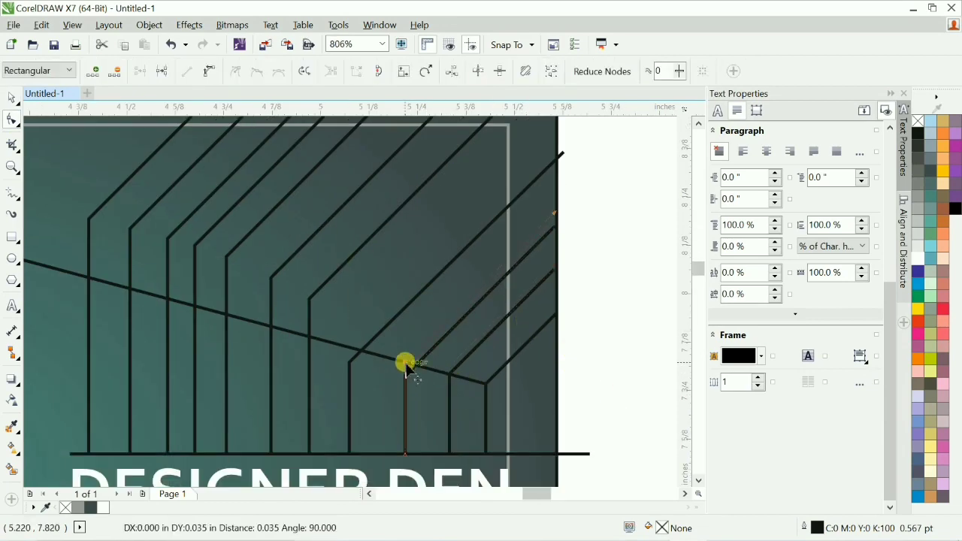
Step: Shift the bend and outer end nodes of the remaining bent lines vertically until their bends sit on the guide line
{"action": "scroll", "coordinate": [326, 275], "scroll_direction": "up", "scroll_amount": 2}
{"action": "scroll", "coordinate": [298, 414], "scroll_direction": "down", "scroll_amount": 4}
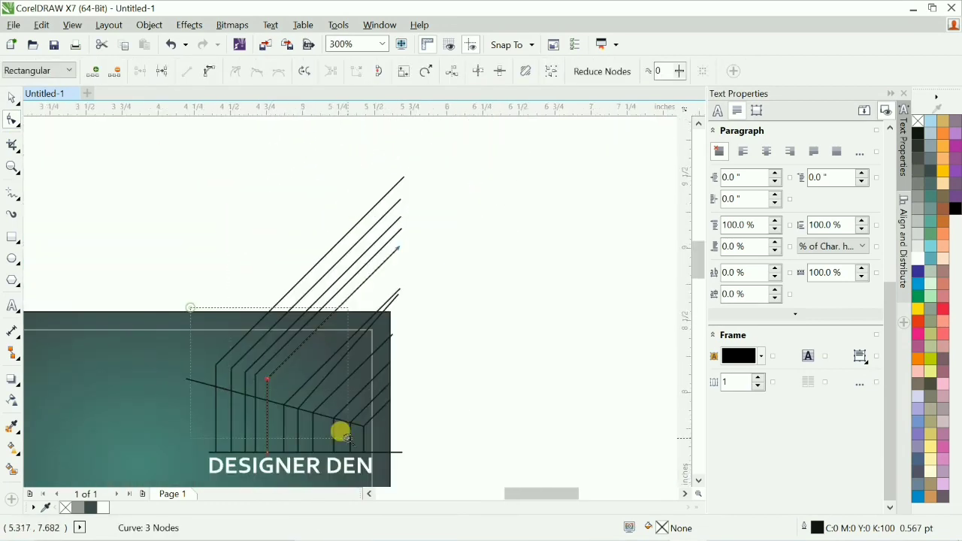
{"action": "left_click_drag", "start_coordinate": [340, 432], "coordinate": [343, 433]}
{"action": "scroll", "coordinate": [348, 421], "scroll_direction": "down", "scroll_amount": 2}
{"action": "left_click_drag", "start_coordinate": [595, 337], "coordinate": [227, 132]}
{"action": "left_click_drag", "start_coordinate": [563, 408], "coordinate": [229, 124]}
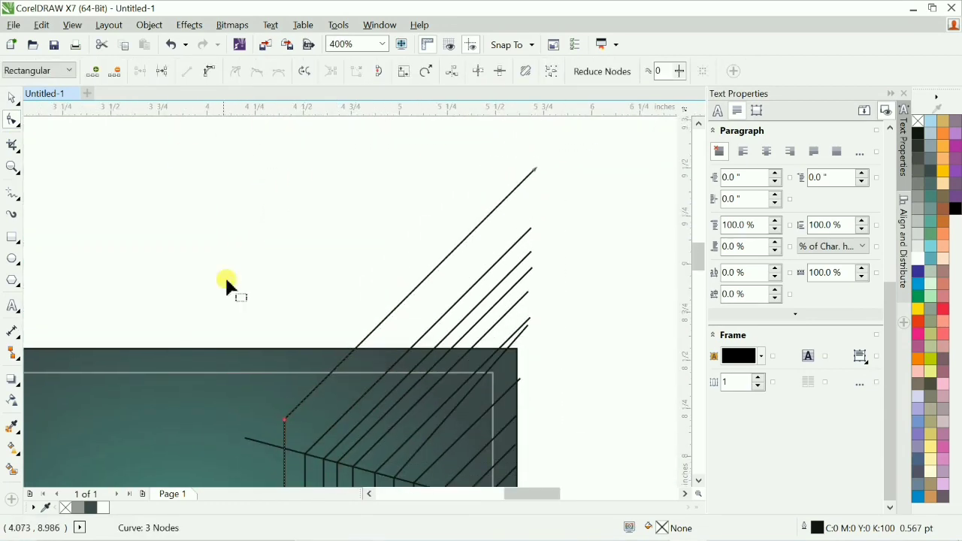
{"action": "scroll", "coordinate": [449, 213], "scroll_direction": "up", "scroll_amount": 1}
{"action": "left_click_drag", "start_coordinate": [459, 204], "coordinate": [459, 228]}
Step: Delete the slanted guide line that crosses the bent lines
{"action": "key", "text": "space"}
{"action": "scroll", "coordinate": [567, 358], "scroll_direction": "down", "scroll_amount": 1}
{"action": "left_click", "coordinate": [373, 385]}
{"action": "key", "text": "Delete"}
{"action": "key", "text": "F5"}
{"action": "left_click", "coordinate": [137, 426]}
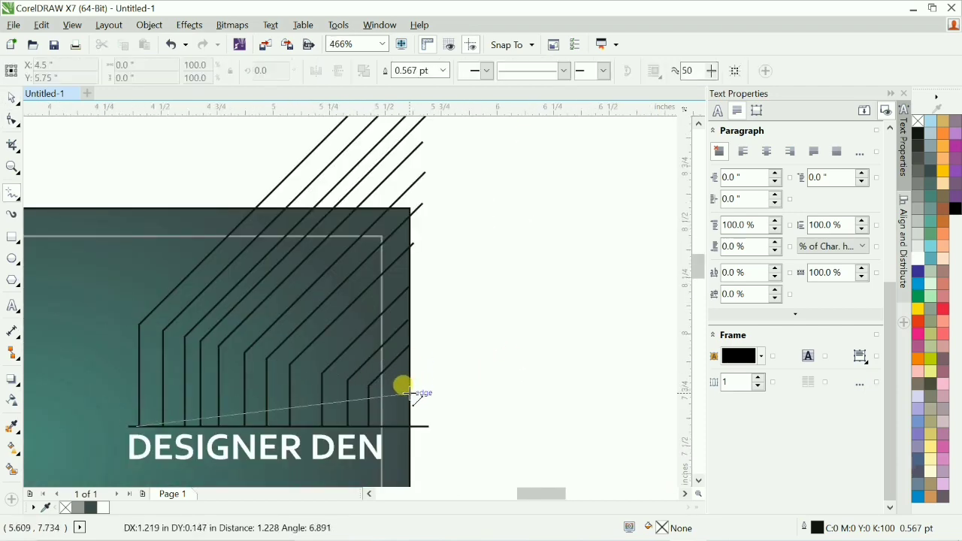
{"action": "key", "text": "space"}
Step: Select the eleven bent lines without the text and join them into a single curve
{"action": "scroll", "coordinate": [418, 322], "scroll_direction": "down", "scroll_amount": 2}
{"action": "left_click_drag", "start_coordinate": [391, 146], "coordinate": [174, 409]}
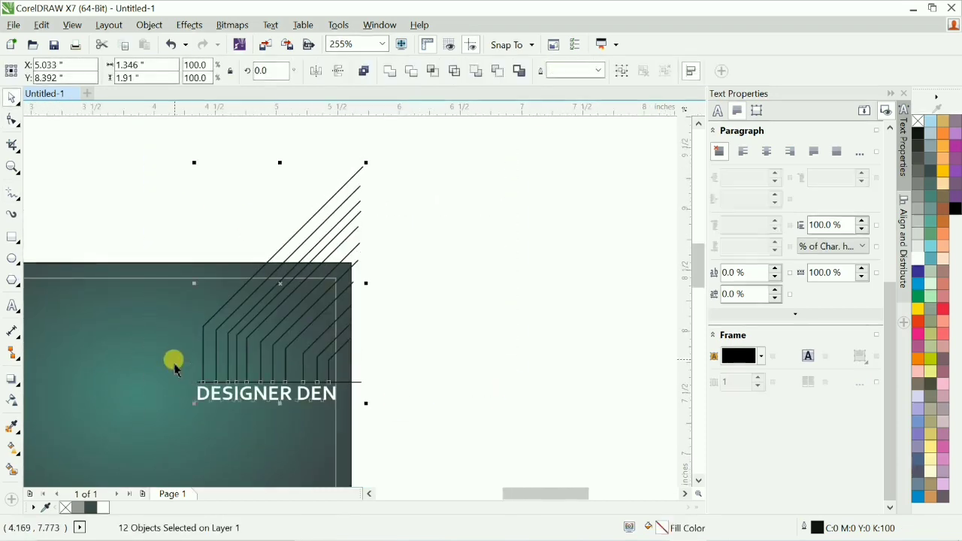
{"action": "left_click", "coordinate": [211, 393], "text": "shift"}
{"action": "left_click_drag", "start_coordinate": [282, 164], "coordinate": [284, 131]}
{"action": "key", "text": "ctrl+z"}
{"action": "left_click", "coordinate": [391, 71]}
Step: Raise all bend and outer end nodes of the joined bent lines slightly above the base line
{"action": "key", "text": "F10"}
{"action": "left_click_drag", "start_coordinate": [176, 197], "coordinate": [480, 424]}
{"action": "key", "text": "Up"}
{"action": "key", "text": "Up"}
{"action": "key", "text": "Up"}
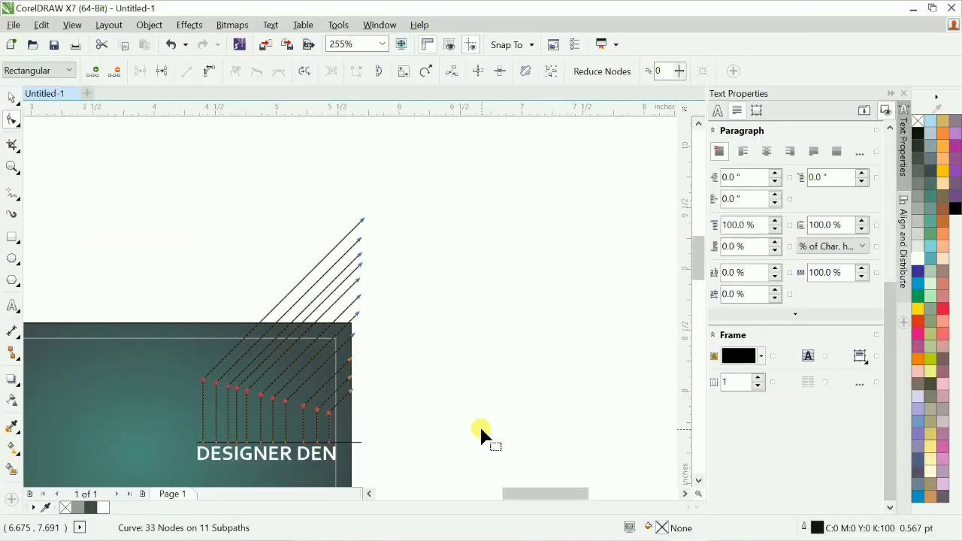
{"action": "key", "text": "space"}
Step: Draw a straight slanted line from the base of the leftmost bent line up to the card's right edge
{"action": "scroll", "coordinate": [218, 481], "scroll_direction": "up", "scroll_amount": 2}
{"action": "left_click", "coordinate": [198, 442]}
{"action": "key", "text": "F5"}
{"action": "left_click", "coordinate": [188, 382]}
{"action": "left_click", "coordinate": [488, 295]}
Step: Nudge the upper nodes of the bent lines further up to make their vertical parts longer
{"action": "scroll", "coordinate": [464, 395], "scroll_direction": "down", "scroll_amount": 2}
{"action": "key", "text": "F10"}
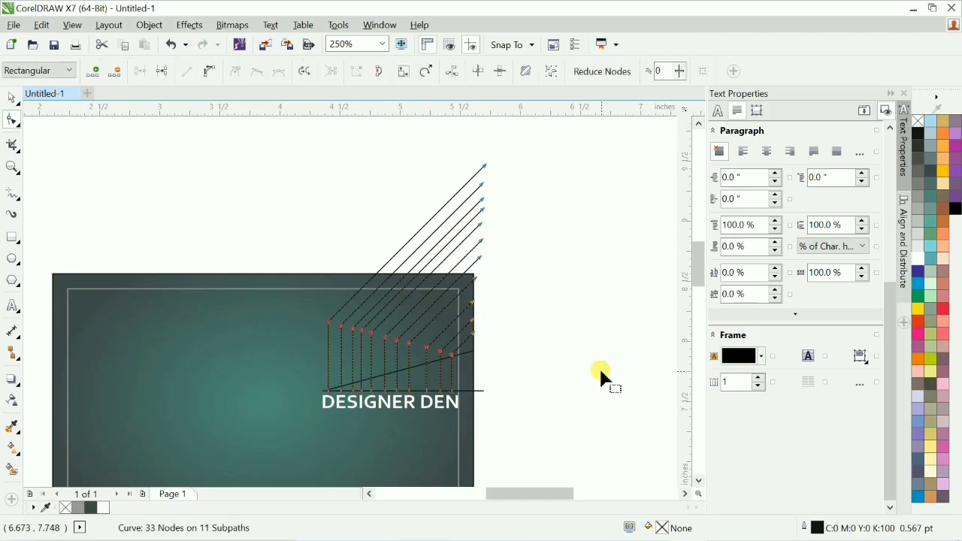
{"action": "key", "text": "Up"}
{"action": "key", "text": "Up"}
{"action": "key", "text": "Up"}
Step: Draw more parallel slanted lines at 15 degrees from the bases of the other bent lines past the card's right edge
{"action": "scroll", "coordinate": [441, 404], "scroll_direction": "up", "scroll_amount": 3}
{"action": "left_click", "coordinate": [181, 365]}
{"action": "left_click", "coordinate": [537, 265]}
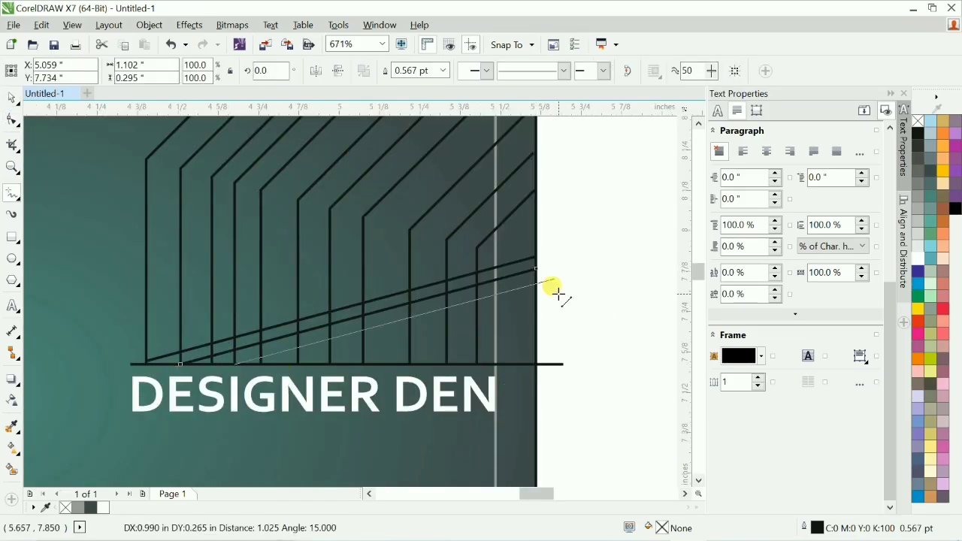
{"action": "left_click", "coordinate": [651, 287], "text": "ctrl"}
{"action": "left_click", "coordinate": [410, 365]}
{"action": "left_click", "coordinate": [639, 303], "text": "ctrl"}
{"action": "left_click", "coordinate": [446, 365]}
{"action": "left_click", "coordinate": [654, 309], "text": "ctrl"}
{"action": "left_click", "coordinate": [477, 365]}
{"action": "left_click", "coordinate": [659, 316], "text": "ctrl"}
{"action": "key", "text": "space"}
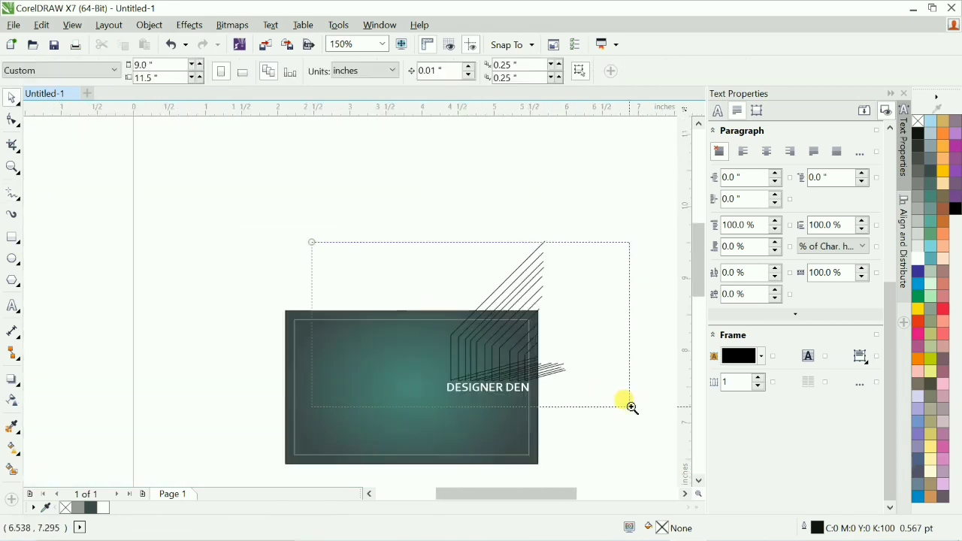
Step: Combine the slanted lines into one curve and give it a teal outline
{"action": "key", "text": "ctrl+l"}
{"action": "right_click", "coordinate": [930, 196]}
{"action": "left_click", "coordinate": [576, 286]}
{"action": "scroll", "coordinate": [575, 286], "scroll_direction": "down", "scroll_amount": 3}
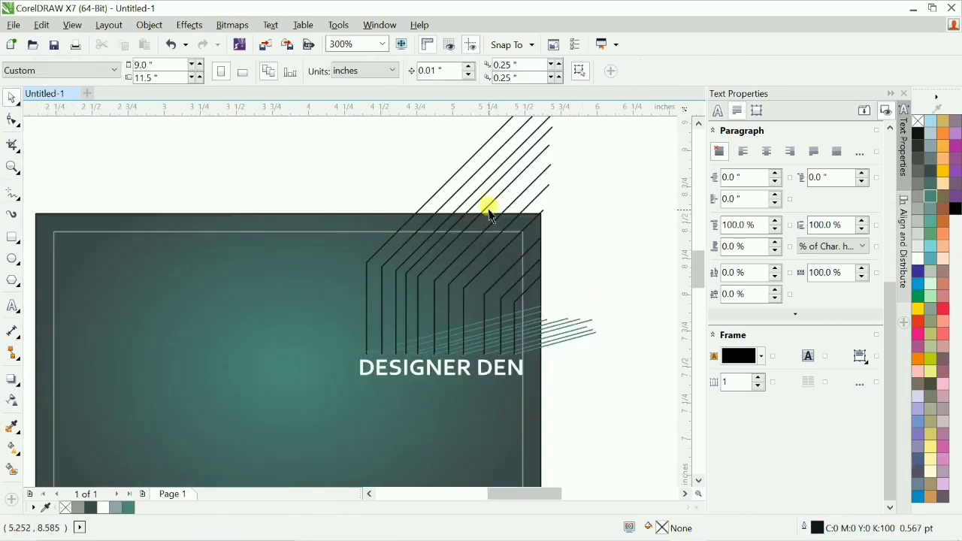
Step: Colour the outline of the bent lines yellow-green
{"action": "left_click", "coordinate": [329, 257]}
{"action": "right_click", "coordinate": [930, 248]}
{"action": "right_click", "coordinate": [930, 359]}
Step: Set the slanted lines' outline to 0.5 pt with round corners and round line caps
{"action": "scroll", "coordinate": [304, 297], "scroll_direction": "up", "scroll_amount": 3}
{"action": "scroll", "coordinate": [405, 293], "scroll_direction": "down", "scroll_amount": 2}
{"action": "left_click", "coordinate": [472, 348]}
{"action": "key", "text": "Escape"}
{"action": "scroll", "coordinate": [316, 376], "scroll_direction": "up", "scroll_amount": 4}
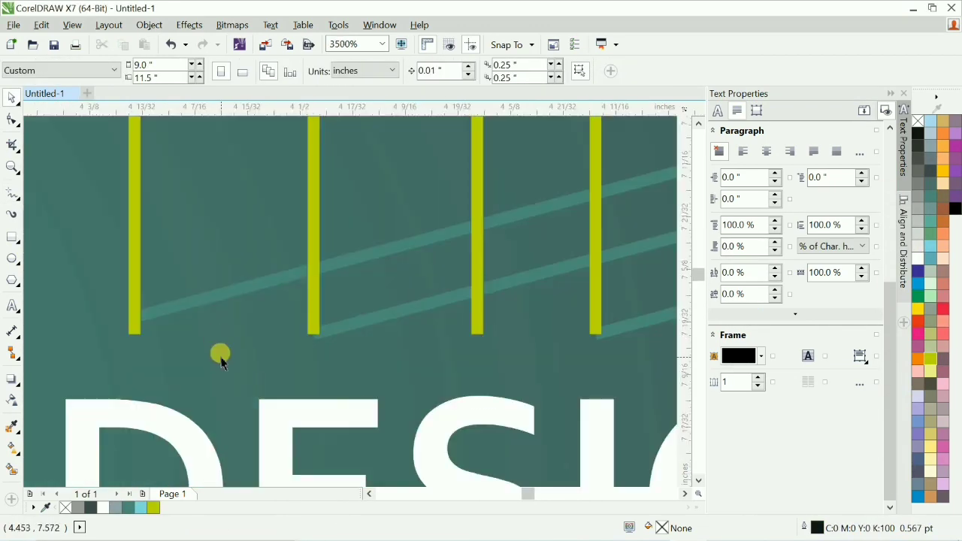
{"action": "scroll", "coordinate": [221, 354], "scroll_direction": "down", "scroll_amount": 1}
{"action": "left_click_drag", "start_coordinate": [176, 255], "coordinate": [176, 291]}
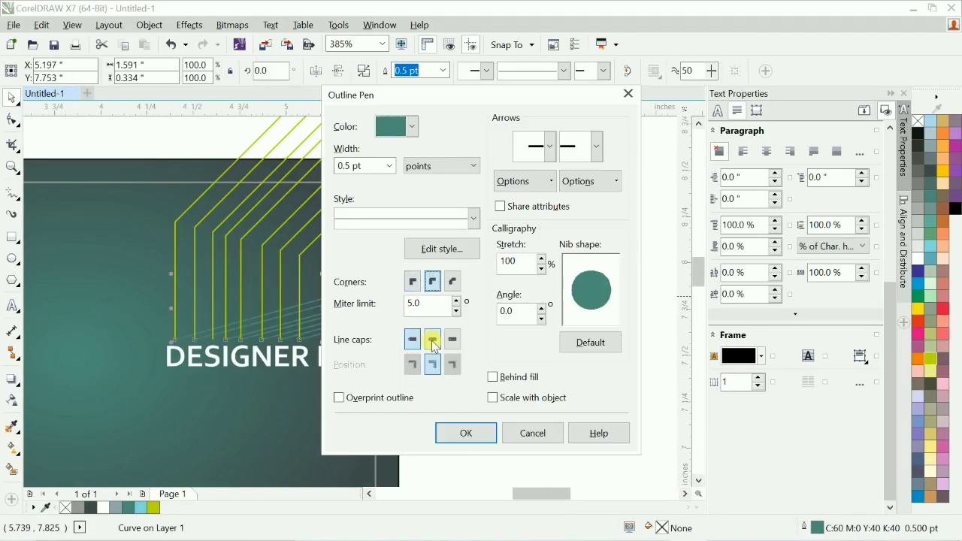
{"action": "key", "text": "Return"}
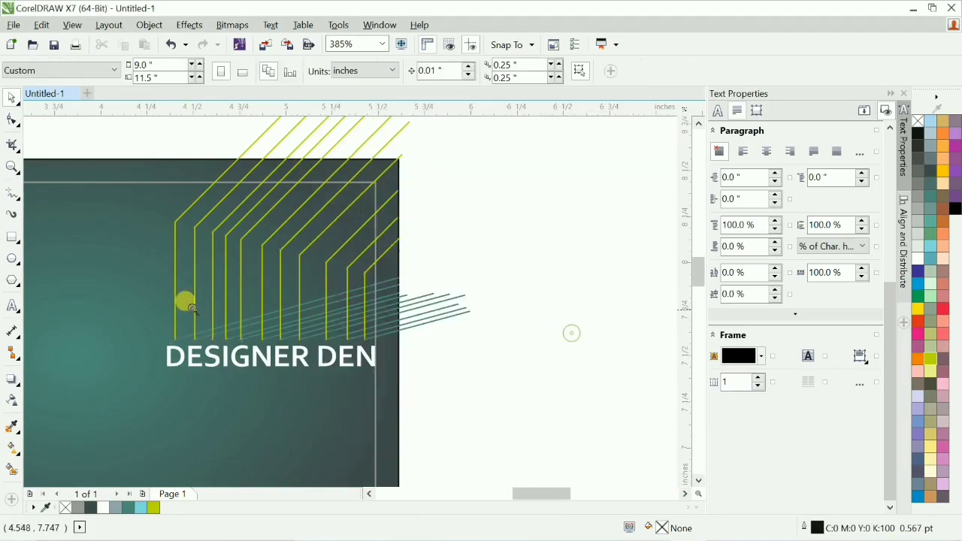
Step: PowerClip the bent and slanted lines inside the card's background rectangle
{"action": "left_click", "coordinate": [393, 354], "text": "shift"}
{"action": "scroll", "coordinate": [301, 299], "scroll_direction": "down", "scroll_amount": 3}
{"action": "scroll", "coordinate": [397, 382], "scroll_direction": "up", "scroll_amount": 2}
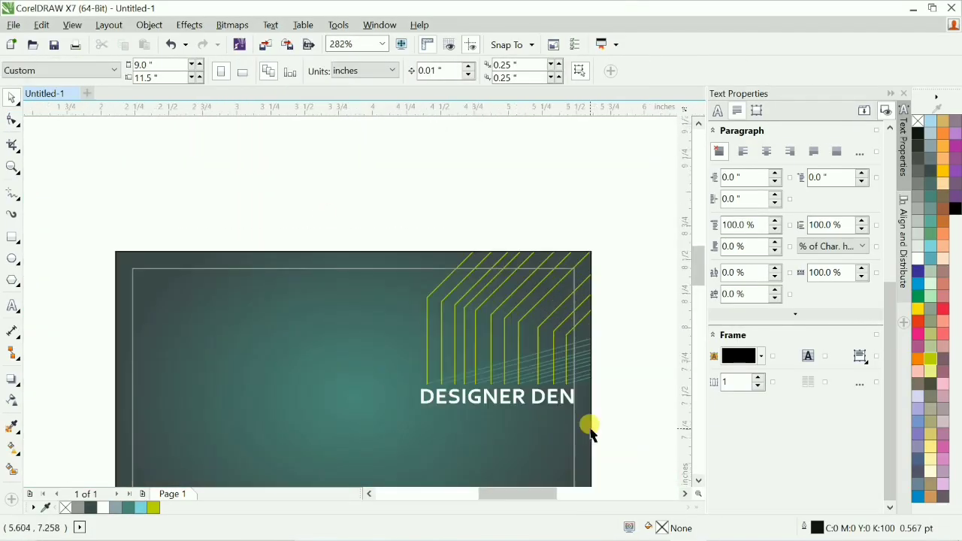
{"action": "scroll", "coordinate": [541, 368], "scroll_direction": "up", "scroll_amount": 1}
{"action": "scroll", "coordinate": [565, 376], "scroll_direction": "down", "scroll_amount": 3}
{"action": "scroll", "coordinate": [668, 447], "scroll_direction": "up", "scroll_amount": 2}
{"action": "left_click", "coordinate": [580, 272]}
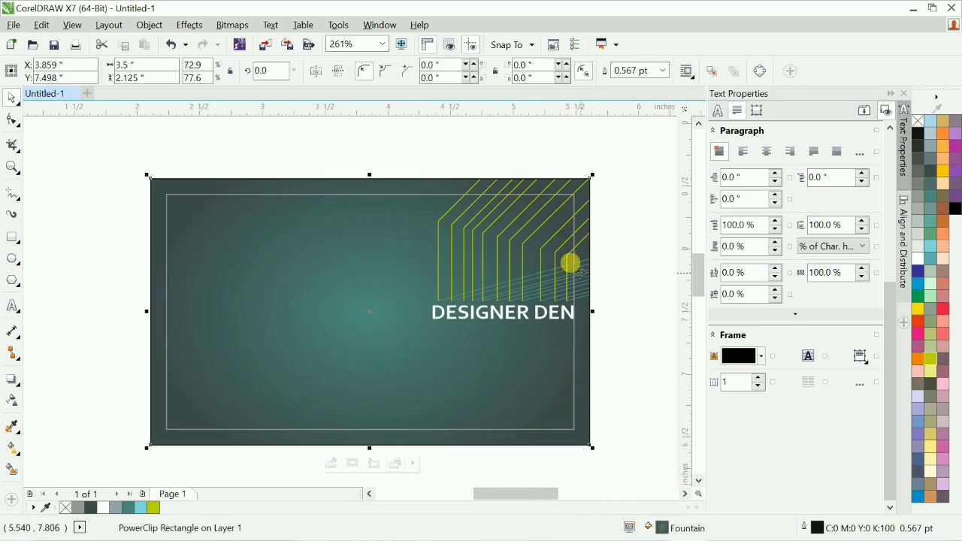
Step: Put DEN in yellow on its own right-aligned line below DESIGNER, with the line spacing tightened to 61.474 %
{"action": "scroll", "coordinate": [581, 273], "scroll_direction": "up", "scroll_amount": 2}
{"action": "left_click", "coordinate": [539, 380], "text": "ctrl"}
{"action": "left_click", "coordinate": [420, 368]}
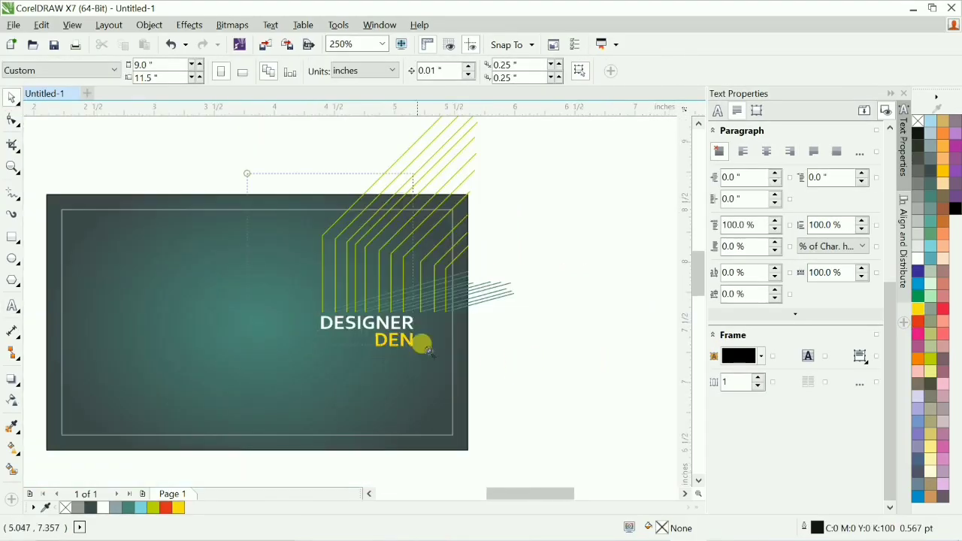
{"action": "scroll", "coordinate": [419, 344], "scroll_direction": "up", "scroll_amount": 5}
{"action": "scroll", "coordinate": [97, 365], "scroll_direction": "down", "scroll_amount": 2}
{"action": "double_click", "coordinate": [352, 358]}
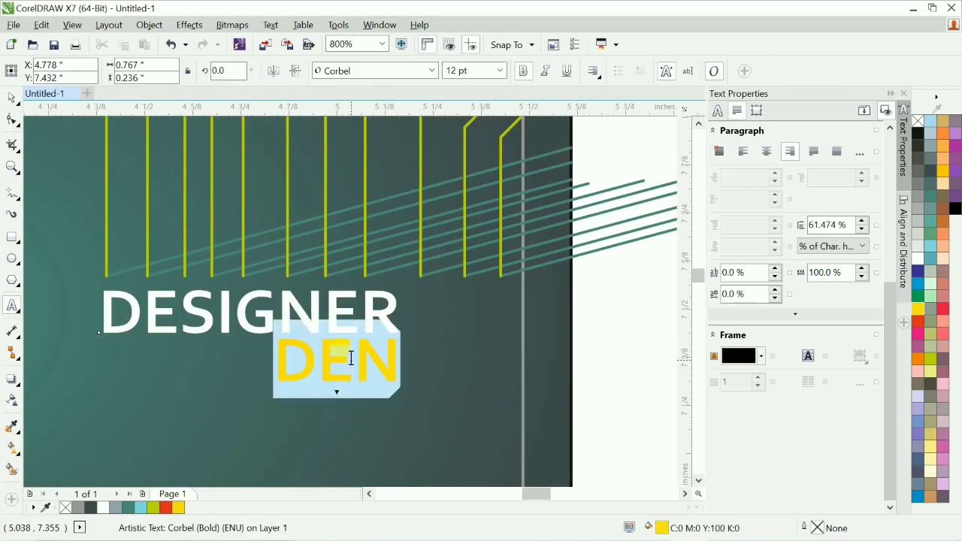
Step: Delete the three rightmost bent lines with their slanted lines, and move the remaining pattern and text to the right margin
{"action": "left_click", "coordinate": [496, 340], "text": "shift"}
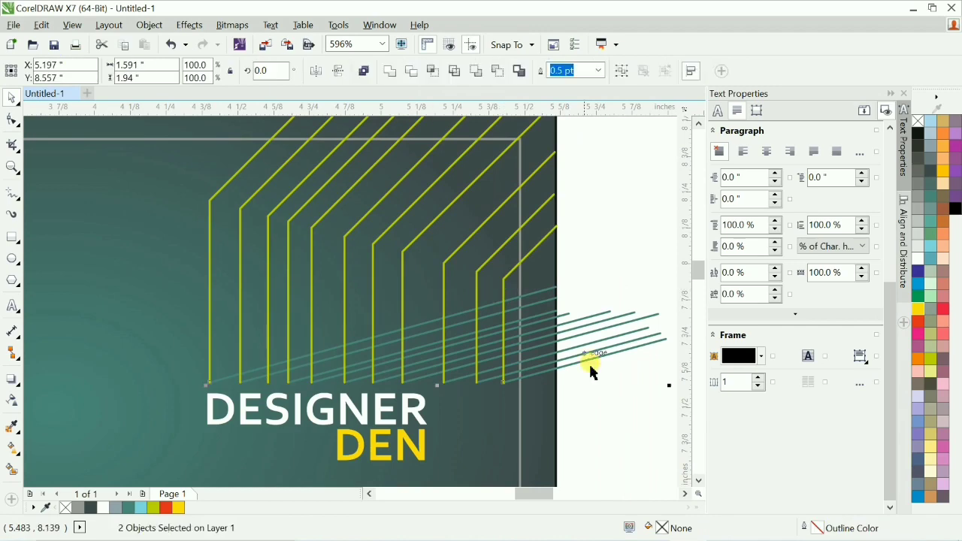
{"action": "key", "text": "Delete"}
{"action": "left_click_drag", "start_coordinate": [627, 446], "coordinate": [366, 240]}
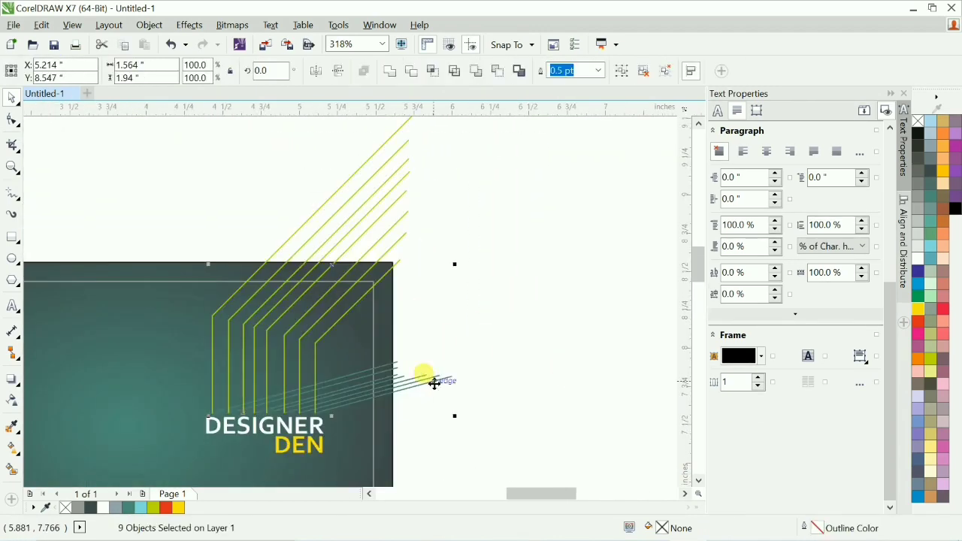
{"action": "left_click", "coordinate": [398, 279]}
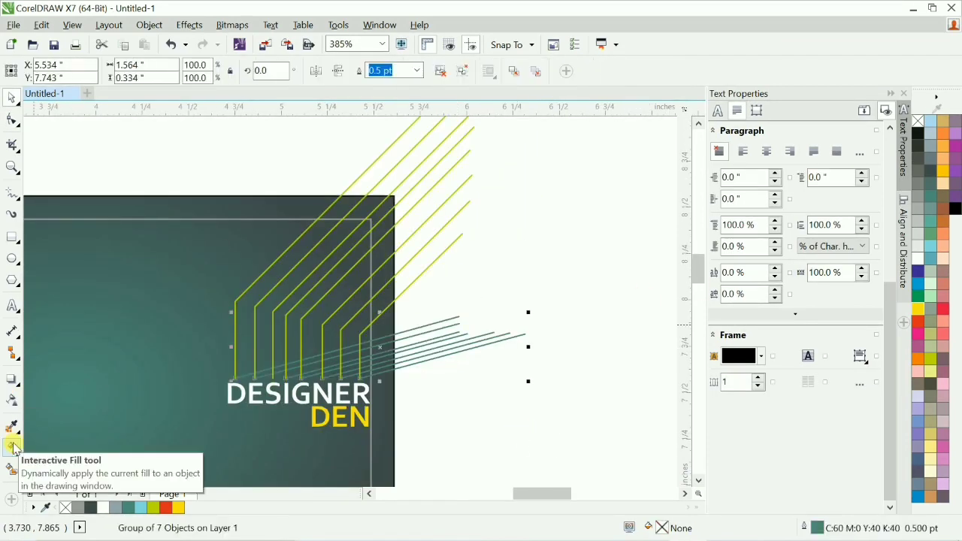
Step: Apply a linear transparency to the group of teal slanted lines so that they fade out
{"action": "left_click", "coordinate": [11, 400]}
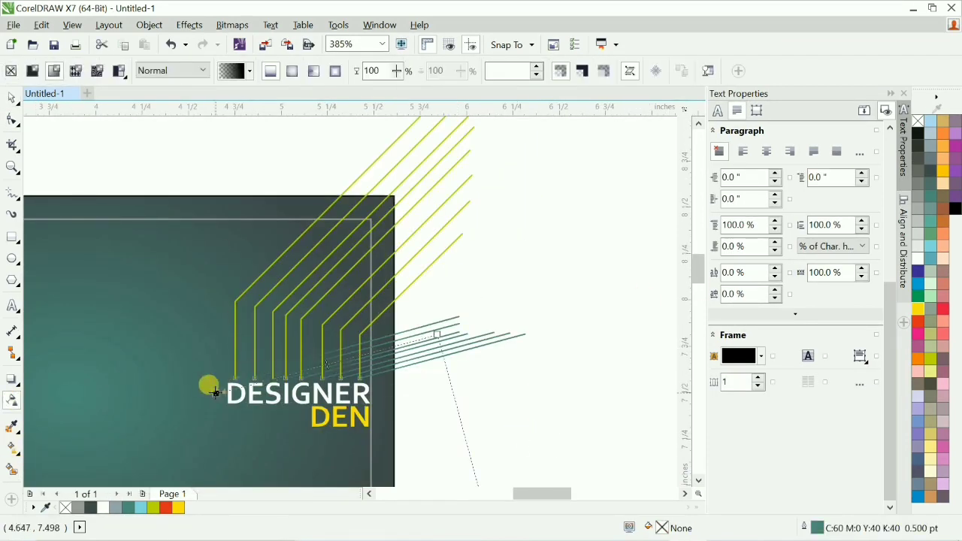
{"action": "left_click_drag", "start_coordinate": [182, 413], "coordinate": [399, 326]}
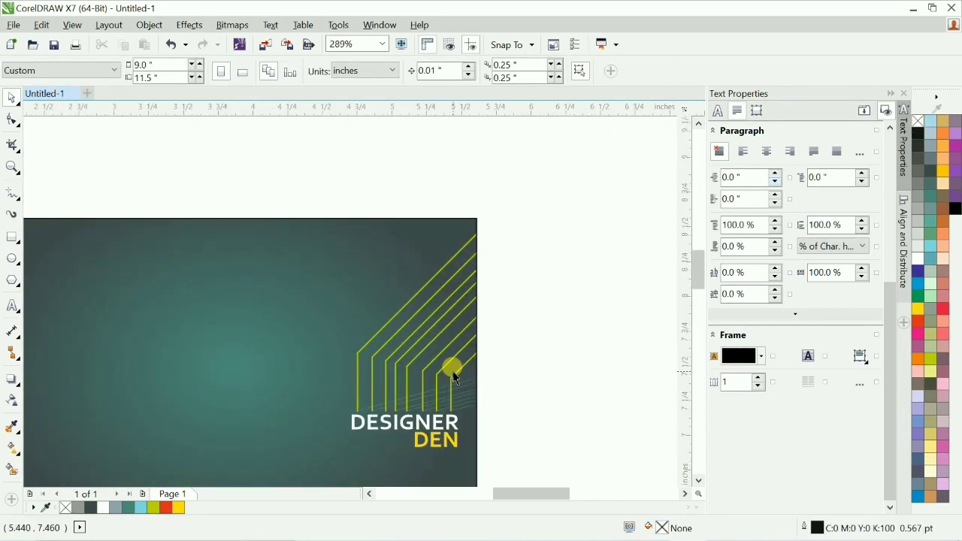
{"action": "scroll", "coordinate": [455, 378], "scroll_direction": "down", "scroll_amount": 4}
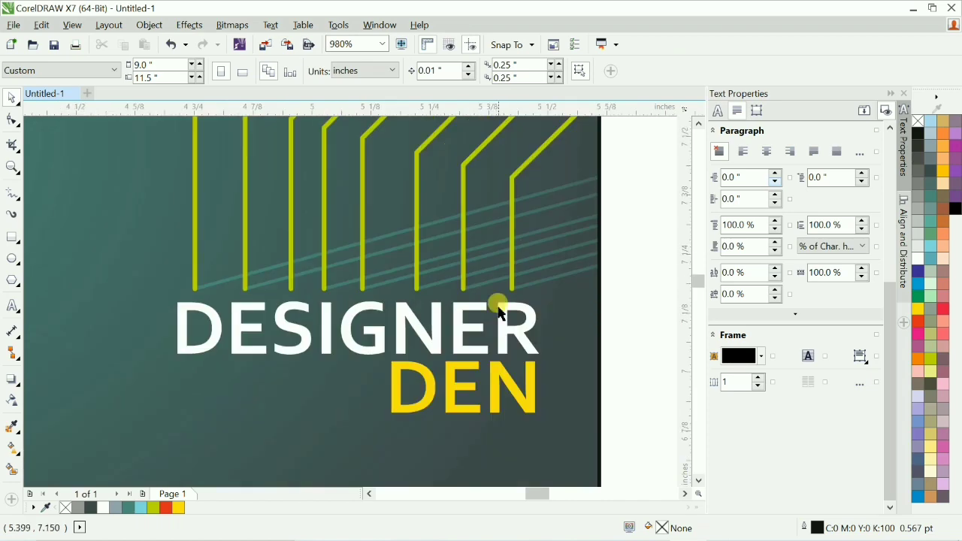
Step: Widen the letter spacing of DESIGNER to 65.6691 % so that each letter fills one of the boxes behind it
{"action": "left_click", "coordinate": [508, 320]}
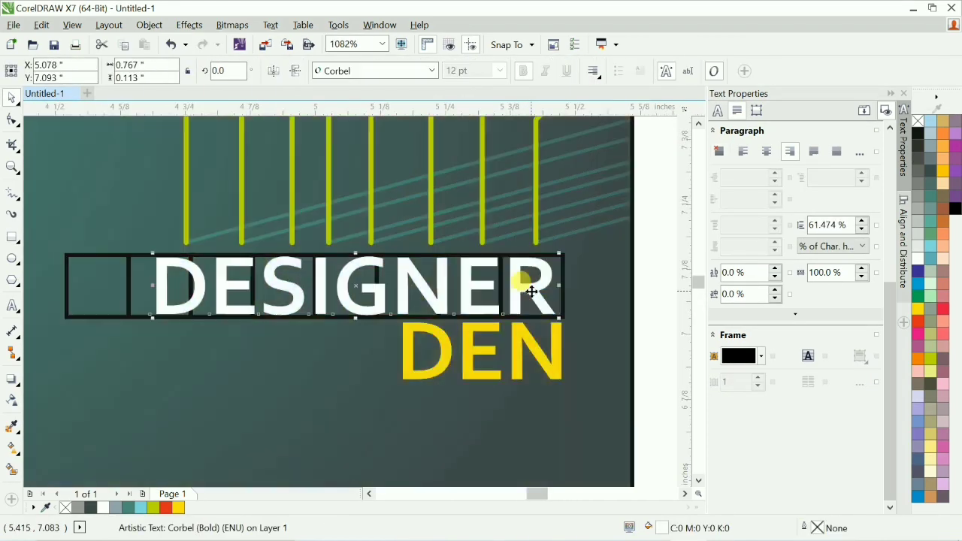
{"action": "key", "text": "F10"}
{"action": "left_click_drag", "start_coordinate": [561, 318], "coordinate": [643, 316]}
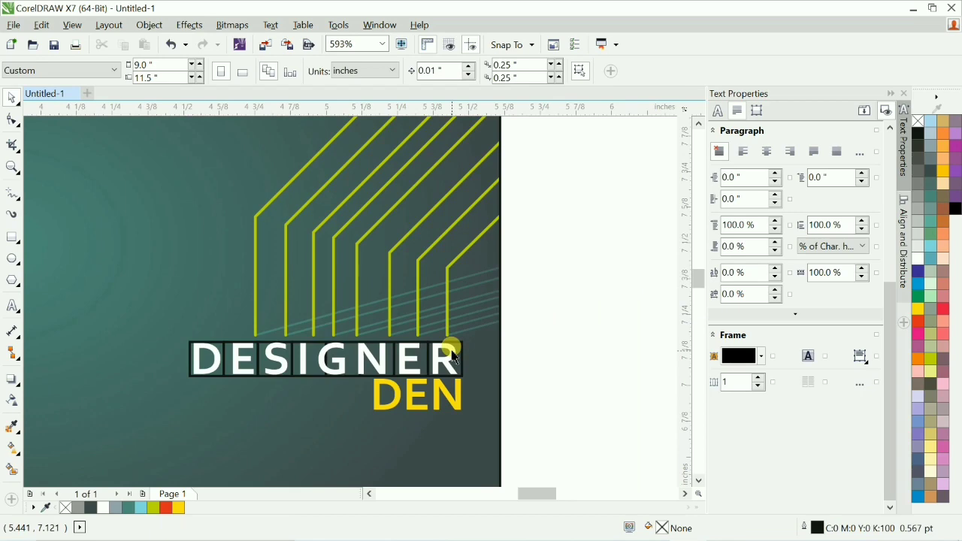
Step: Extract the line pattern from the card's PowerClip so that it can be edited
{"action": "left_click", "coordinate": [445, 300]}
{"action": "scroll", "coordinate": [451, 366], "scroll_direction": "down", "scroll_amount": 3}
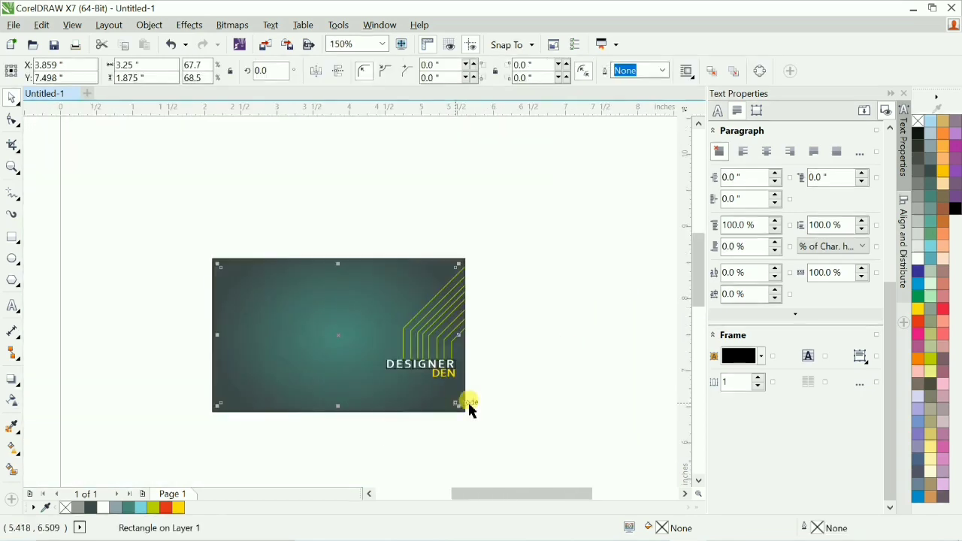
{"action": "left_click", "coordinate": [462, 384]}
{"action": "left_click", "coordinate": [345, 430]}
{"action": "left_click", "coordinate": [467, 438]}
{"action": "scroll", "coordinate": [468, 437], "scroll_direction": "up", "scroll_amount": 1}
{"action": "left_click", "coordinate": [343, 155]}
{"action": "left_click", "coordinate": [507, 227]}
{"action": "scroll", "coordinate": [375, 284], "scroll_direction": "up", "scroll_amount": 2}
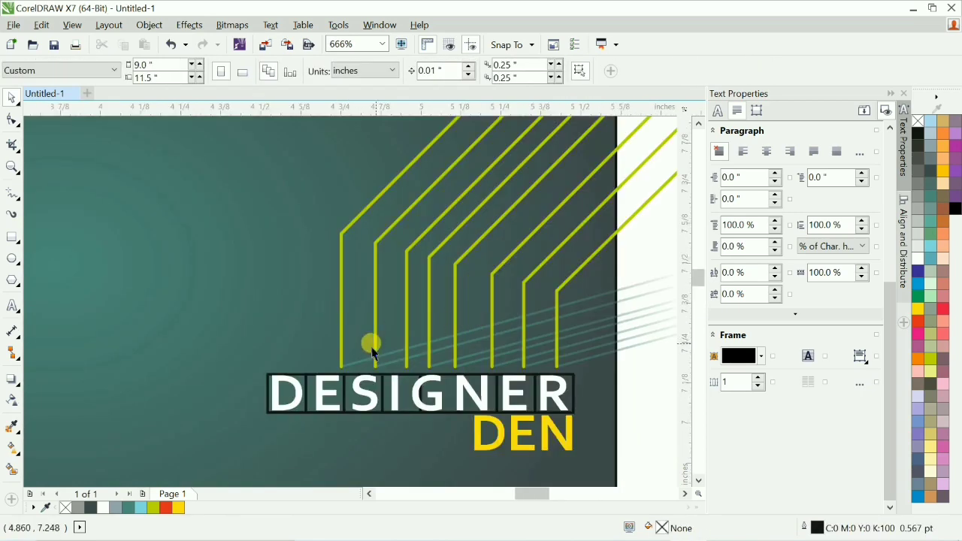
Step: Move DESIGNER together with its row of boxes up until the boxes touch the bent lines' lower ends
{"action": "left_click_drag", "start_coordinate": [608, 443], "coordinate": [607, 443]}
{"action": "key", "text": "shift+F2"}
{"action": "key", "text": "Up"}
{"action": "key", "text": "Up"}
{"action": "scroll", "coordinate": [555, 293], "scroll_direction": "down", "scroll_amount": 3}
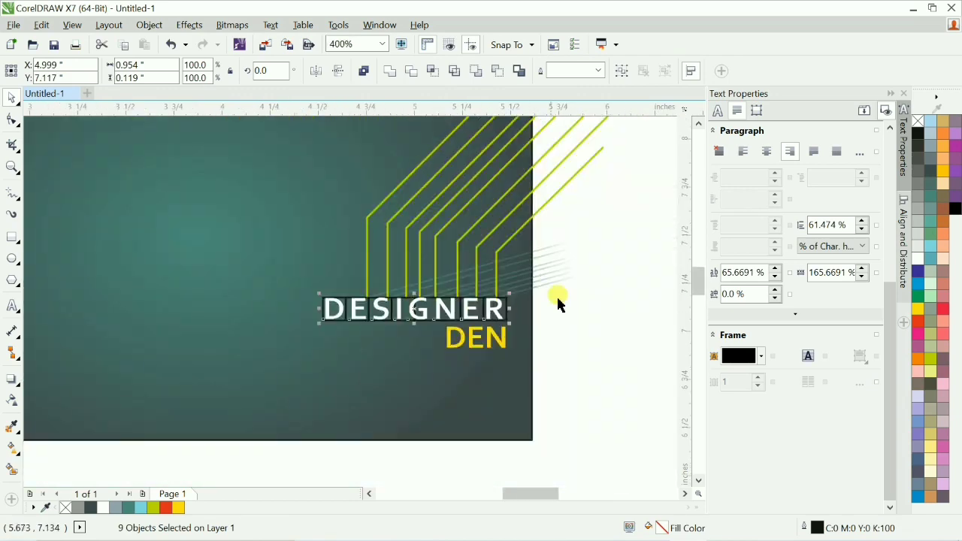
{"action": "left_click", "coordinate": [558, 300]}
{"action": "scroll", "coordinate": [445, 263], "scroll_direction": "up", "scroll_amount": 2}
Step: Ungroup the line pattern so that the bent lines can be edited individually
{"action": "left_click", "coordinate": [247, 360]}
{"action": "scroll", "coordinate": [270, 352], "scroll_direction": "down", "scroll_amount": 3}
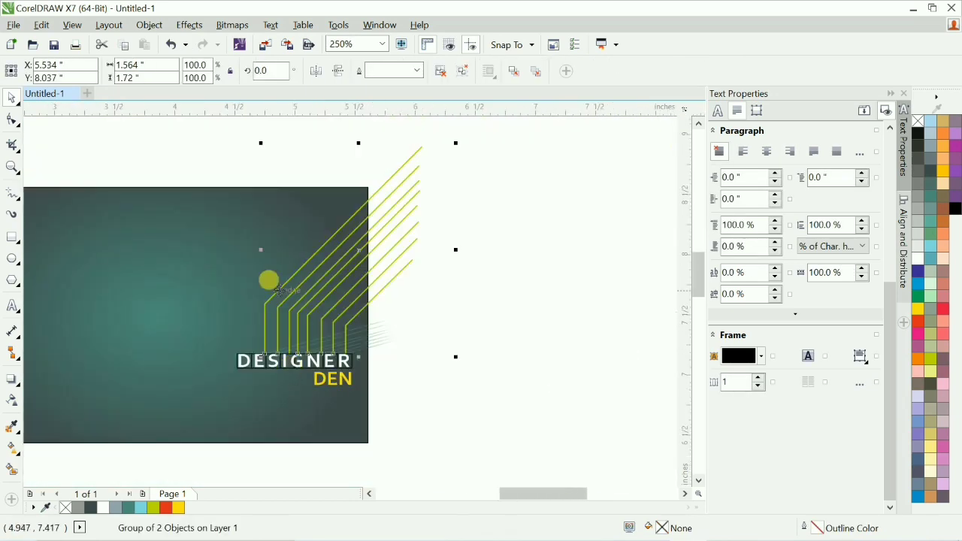
{"action": "scroll", "coordinate": [415, 313], "scroll_direction": "up", "scroll_amount": 1}
{"action": "left_click", "coordinate": [439, 70]}
{"action": "left_click", "coordinate": [362, 143]}
{"action": "left_click", "coordinate": [354, 169]}
{"action": "left_click", "coordinate": [364, 71]}
Step: Shift the bend and base nodes of the bent lines sideways so that each line stands centred above one DESIGNER letter box
{"action": "key", "text": "F2"}
{"action": "left_click_drag", "start_coordinate": [129, 247], "coordinate": [376, 387]}
{"action": "left_click", "coordinate": [271, 350]}
{"action": "left_click", "coordinate": [12, 119]}
{"action": "scroll", "coordinate": [301, 451], "scroll_direction": "down", "scroll_amount": 1}
{"action": "left_click", "coordinate": [273, 404]}
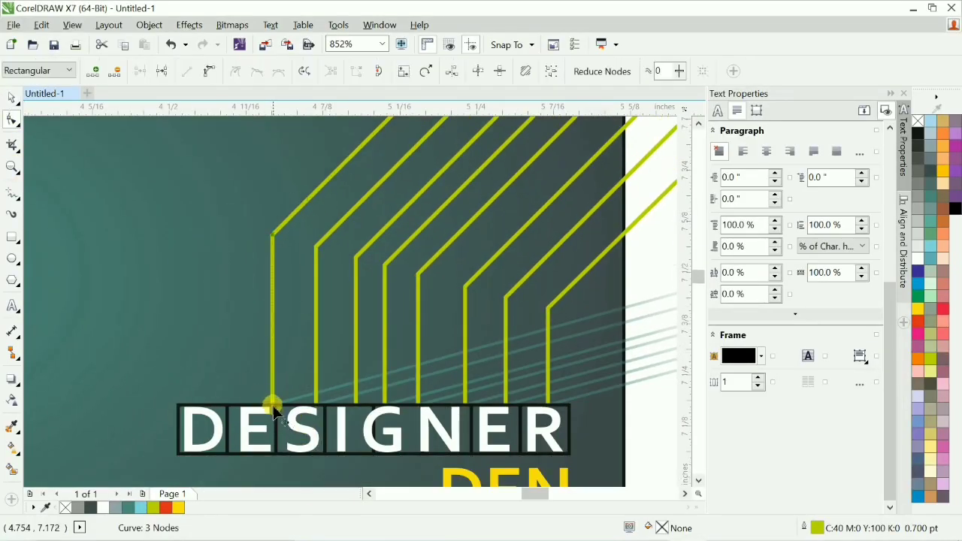
{"action": "left_click", "coordinate": [316, 272]}
{"action": "left_click_drag", "start_coordinate": [208, 407], "coordinate": [415, 406]}
{"action": "scroll", "coordinate": [376, 320], "scroll_direction": "right", "scroll_amount": 1}
{"action": "scroll", "coordinate": [398, 339], "scroll_direction": "right", "scroll_amount": 1}
{"action": "scroll", "coordinate": [425, 376], "scroll_direction": "right", "scroll_amount": 1}
{"action": "scroll", "coordinate": [440, 393], "scroll_direction": "right", "scroll_amount": 1}
{"action": "left_click_drag", "start_coordinate": [434, 275], "coordinate": [444, 410]}
{"action": "key", "text": "space"}
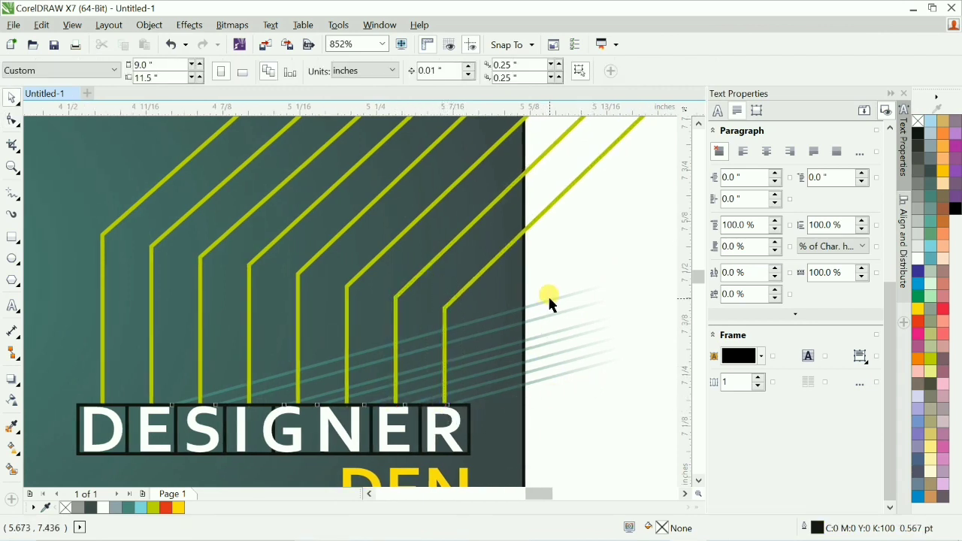
Step: Move the lower-left ends of the first four teal slanted lines to the feet of the bent lines above D, E, S and I
{"action": "left_click", "coordinate": [550, 299]}
{"action": "left_click", "coordinate": [443, 70]}
{"action": "left_click", "coordinate": [607, 406]}
{"action": "scroll", "coordinate": [607, 407], "scroll_direction": "left", "scroll_amount": 1}
{"action": "left_click_drag", "start_coordinate": [328, 437], "coordinate": [325, 436]}
{"action": "left_click", "coordinate": [352, 309]}
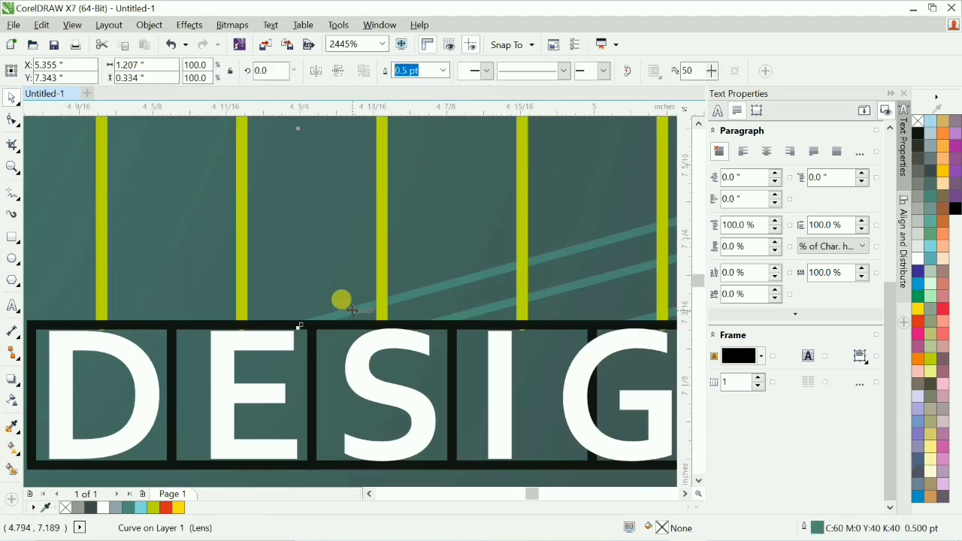
{"action": "left_click", "coordinate": [11, 121]}
{"action": "left_click_drag", "start_coordinate": [299, 327], "coordinate": [102, 328]}
{"action": "scroll", "coordinate": [263, 349], "scroll_direction": "down", "scroll_amount": 1}
{"action": "left_click", "coordinate": [360, 333]}
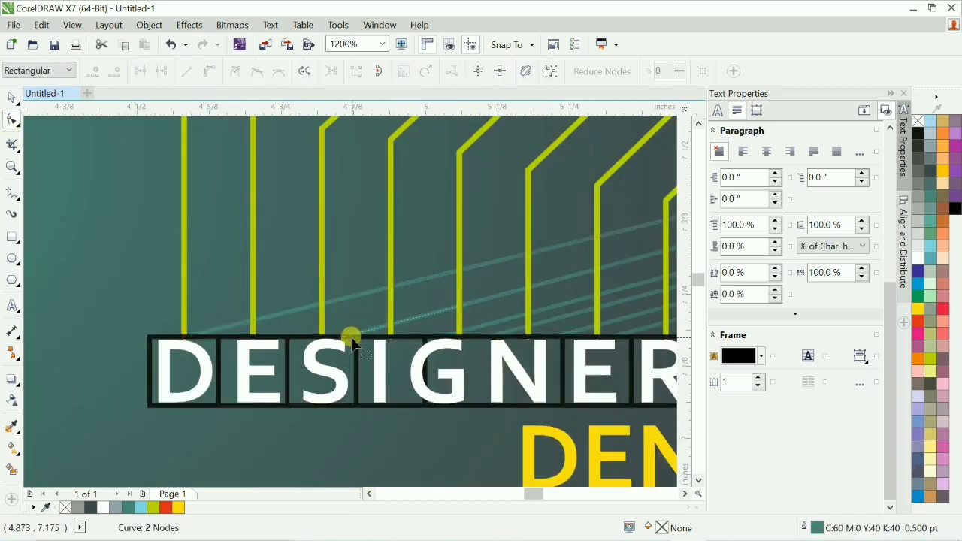
{"action": "left_click_drag", "start_coordinate": [343, 339], "coordinate": [254, 337]}
{"action": "scroll", "coordinate": [394, 340], "scroll_direction": "right", "scroll_amount": 2}
{"action": "left_click_drag", "start_coordinate": [390, 335], "coordinate": [272, 336]}
{"action": "scroll", "coordinate": [388, 336], "scroll_direction": "right", "scroll_amount": 1}
{"action": "left_click_drag", "start_coordinate": [417, 338], "coordinate": [321, 337]}
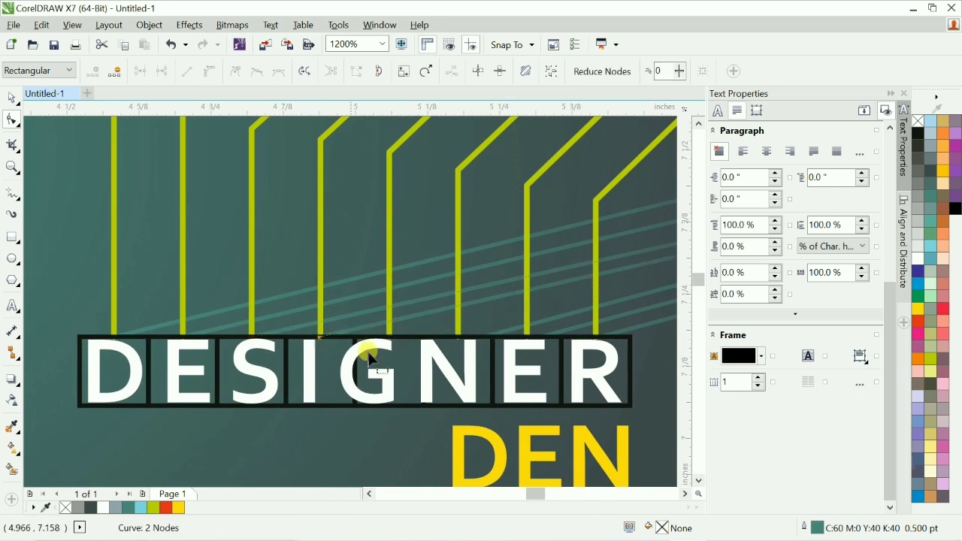
Step: Move the lower-left ends of the remaining teal slanted lines to the feet of the bent lines above the letters GNER
{"action": "scroll", "coordinate": [496, 325], "scroll_direction": "right", "scroll_amount": 2}
{"action": "left_click_drag", "start_coordinate": [444, 337], "coordinate": [358, 337]}
{"action": "scroll", "coordinate": [428, 352], "scroll_direction": "right", "scroll_amount": 1}
{"action": "scroll", "coordinate": [429, 355], "scroll_direction": "right", "scroll_amount": 2}
{"action": "left_click_drag", "start_coordinate": [497, 336], "coordinate": [425, 337]}
{"action": "key", "text": "space"}
{"action": "scroll", "coordinate": [424, 350], "scroll_direction": "down", "scroll_amount": 1}
{"action": "key", "text": "F2"}
{"action": "left_click_drag", "start_coordinate": [357, 264], "coordinate": [537, 358]}
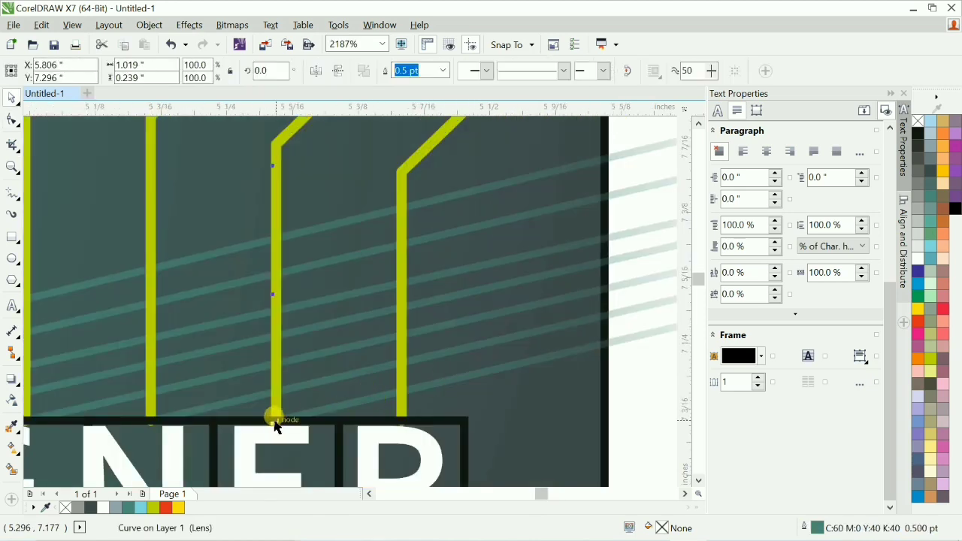
{"action": "left_click_drag", "start_coordinate": [403, 423], "coordinate": [401, 420]}
{"action": "scroll", "coordinate": [442, 404], "scroll_direction": "down", "scroll_amount": 2}
Step: Delete the boxes around the DESIGNER letters and place the yellow DEN text close beneath the word
{"action": "key", "text": "F2"}
{"action": "left_click_drag", "start_coordinate": [183, 314], "coordinate": [597, 427]}
{"action": "key", "text": "space"}
{"action": "key", "text": "space"}
{"action": "scroll", "coordinate": [527, 378], "scroll_direction": "down", "scroll_amount": 1}
{"action": "left_click_drag", "start_coordinate": [271, 356], "coordinate": [265, 322]}
{"action": "key", "text": "F2"}
{"action": "left_click", "coordinate": [255, 308]}
{"action": "left_click", "coordinate": [595, 358]}
{"action": "scroll", "coordinate": [530, 328], "scroll_direction": "down", "scroll_amount": 1}
{"action": "scroll", "coordinate": [525, 343], "scroll_direction": "up", "scroll_amount": 1}
{"action": "left_click_drag", "start_coordinate": [606, 391], "coordinate": [308, 312]}
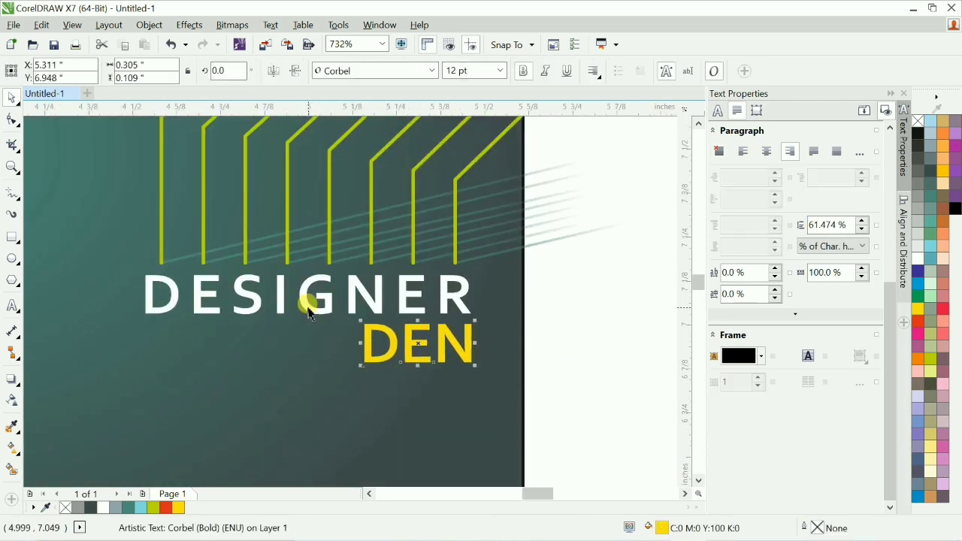
Step: Group the bent and slanted lines and PowerClip them back inside the card so that nothing extends past its edge
{"action": "left_click_drag", "start_coordinate": [72, 275], "coordinate": [73, 275]}
{"action": "scroll", "coordinate": [325, 343], "scroll_direction": "down", "scroll_amount": 2}
{"action": "left_click", "coordinate": [559, 366]}
{"action": "scroll", "coordinate": [559, 366], "scroll_direction": "up", "scroll_amount": 1}
{"action": "left_click_drag", "start_coordinate": [382, 354], "coordinate": [451, 334]}
{"action": "key", "text": "g"}
{"action": "left_click", "coordinate": [63, 422]}
{"action": "key", "text": "space"}
{"action": "scroll", "coordinate": [63, 391], "scroll_direction": "down", "scroll_amount": 1}
{"action": "left_click_drag", "start_coordinate": [256, 188], "coordinate": [481, 398]}
{"action": "left_click", "coordinate": [319, 237]}
{"action": "left_click", "coordinate": [504, 322]}
{"action": "scroll", "coordinate": [319, 403], "scroll_direction": "up", "scroll_amount": 2}
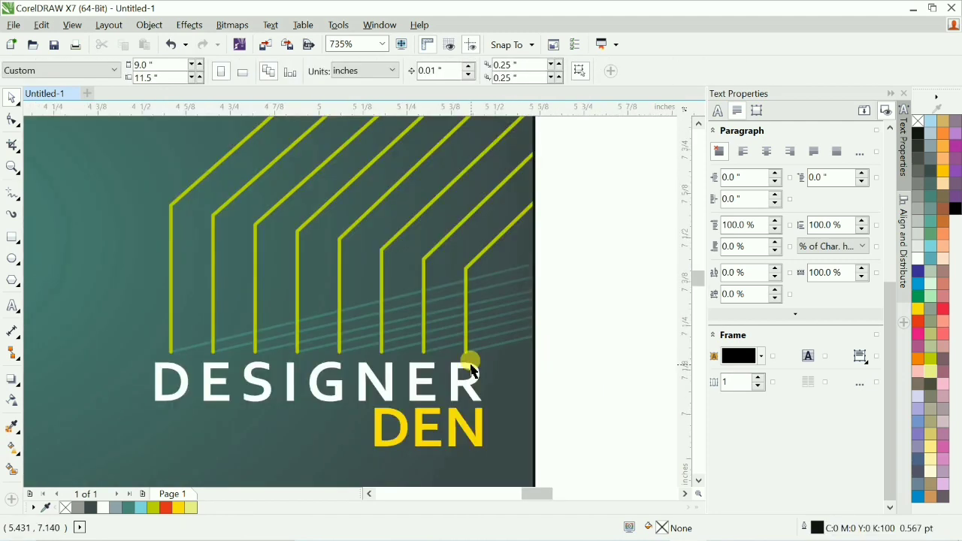
Step: Copy the DESIGNER text onto the empty side of the card and retype it as "graphics & web designer"
{"action": "scroll", "coordinate": [471, 366], "scroll_direction": "down", "scroll_amount": 2}
{"action": "scroll", "coordinate": [177, 366], "scroll_direction": "up", "scroll_amount": 1}
{"action": "key", "text": "F8"}
{"action": "left_click_drag", "start_coordinate": [586, 371], "coordinate": [254, 316]}
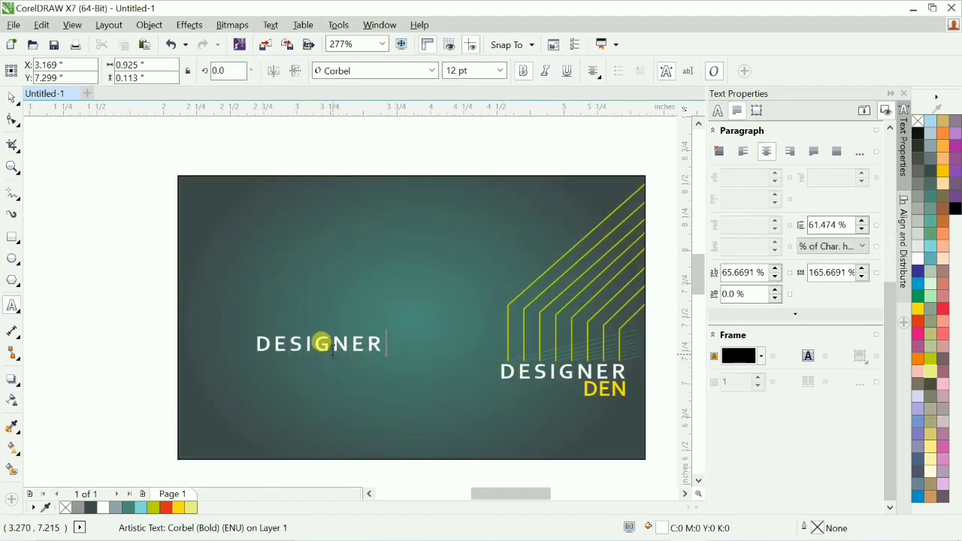
{"action": "key", "text": "ctrl+a"}
{"action": "type", "text": "g"}
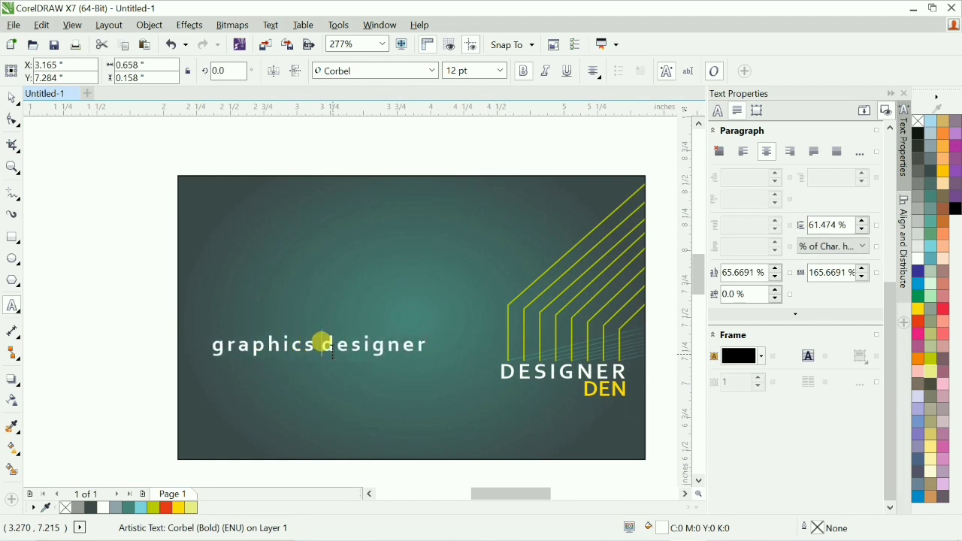
{"action": "type", "text": "b"}
Step: Change the job title to uppercase and break it into two centred lines, GRAPHICS & WEB above DESIGNER
{"action": "key", "text": "ctrl+a"}
{"action": "key", "text": "shift+F3"}
{"action": "key", "text": "Down"}
{"action": "key", "text": "Down"}
{"action": "key", "text": "Return"}
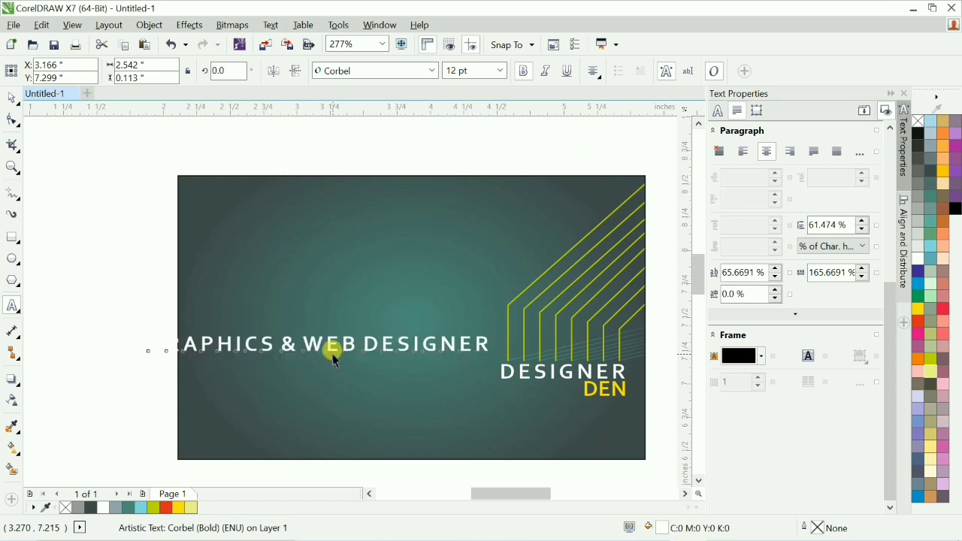
{"action": "key", "text": "Right"}
{"action": "key", "text": "Right"}
{"action": "key", "text": "Return"}
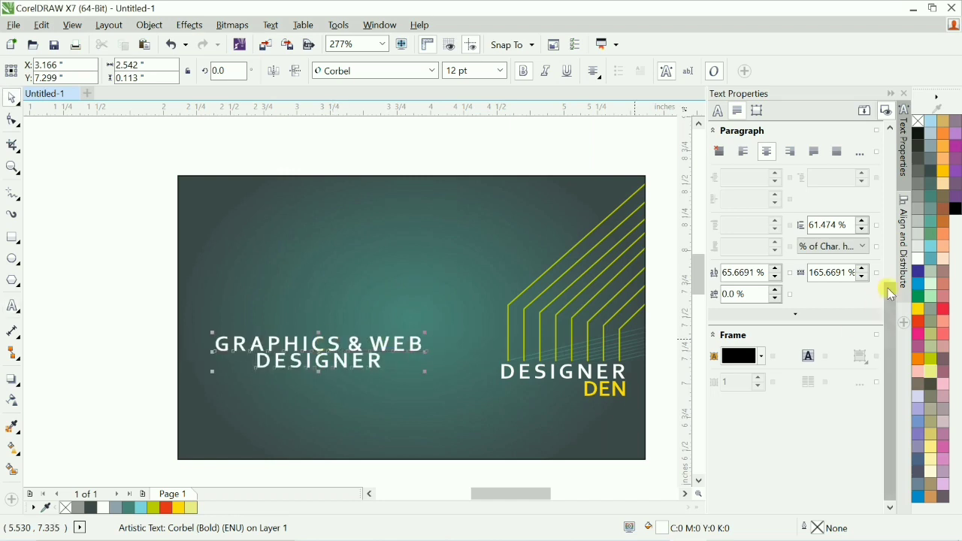
Step: Set the job title's character spacing to 0%, line spacing to 65% and word spacing to 100%
{"action": "double_click", "coordinate": [819, 272]}
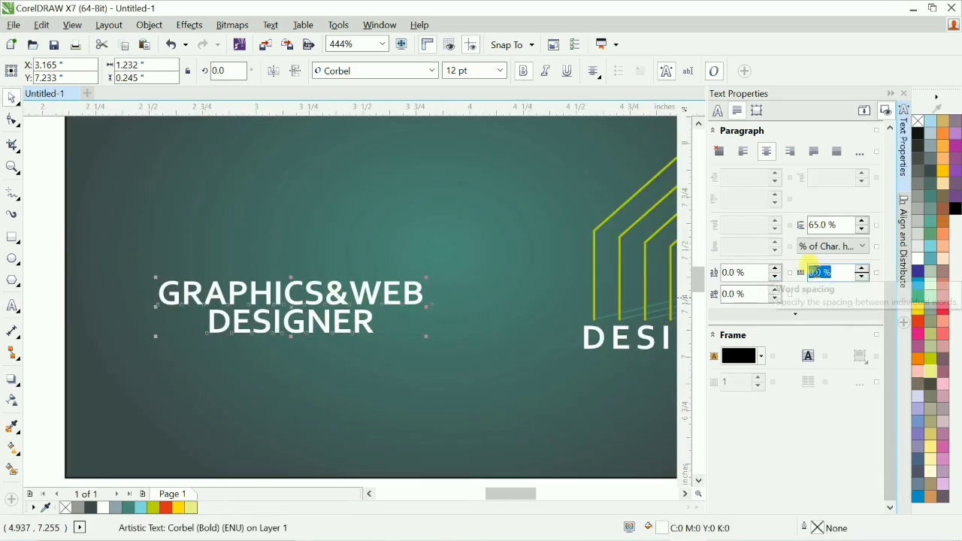
{"action": "type", "text": "100"}
{"action": "key", "text": "Return"}
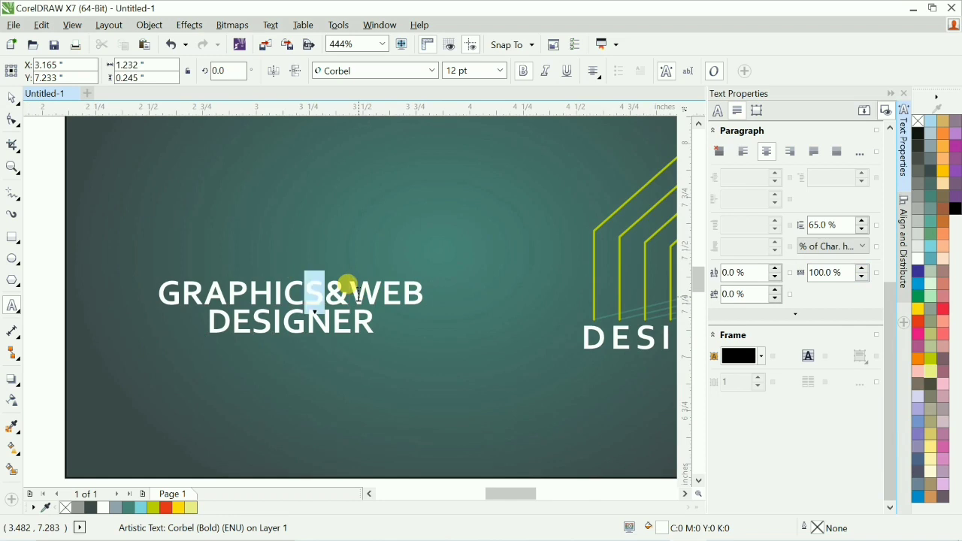
{"action": "key", "text": "Right"}
{"action": "key", "text": "Right"}
{"action": "key", "text": "Right"}
{"action": "key", "text": "Left"}
{"action": "key", "text": "ctrl+space"}
{"action": "scroll", "coordinate": [361, 295], "scroll_direction": "down", "scroll_amount": 2}
{"action": "left_click", "coordinate": [369, 394]}
{"action": "scroll", "coordinate": [316, 271], "scroll_direction": "up", "scroll_amount": 2}
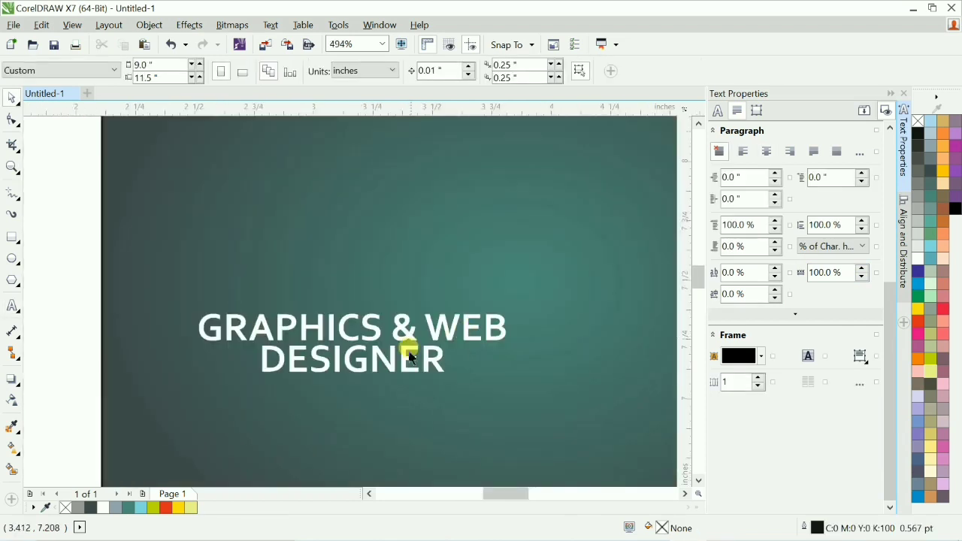
Step: Set the font size of the job title's second line, DESIGNER, to 10 pt
{"action": "double_click", "coordinate": [410, 357]}
{"action": "double_click", "coordinate": [376, 355]}
{"action": "type", "text": "10"}
{"action": "key", "text": "Return"}
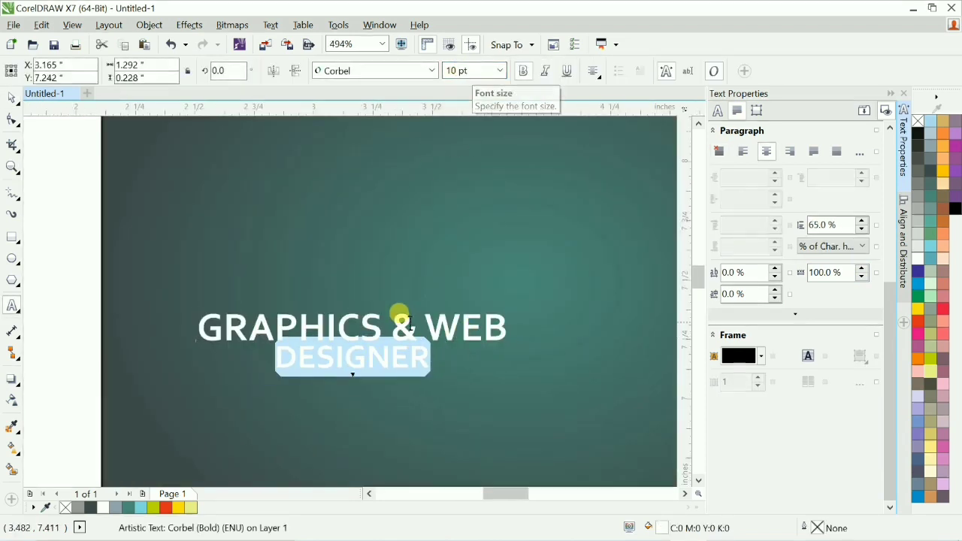
{"action": "key", "text": "ctrl+space"}
{"action": "scroll", "coordinate": [400, 323], "scroll_direction": "down", "scroll_amount": 3}
{"action": "scroll", "coordinate": [451, 339], "scroll_direction": "up", "scroll_amount": 2}
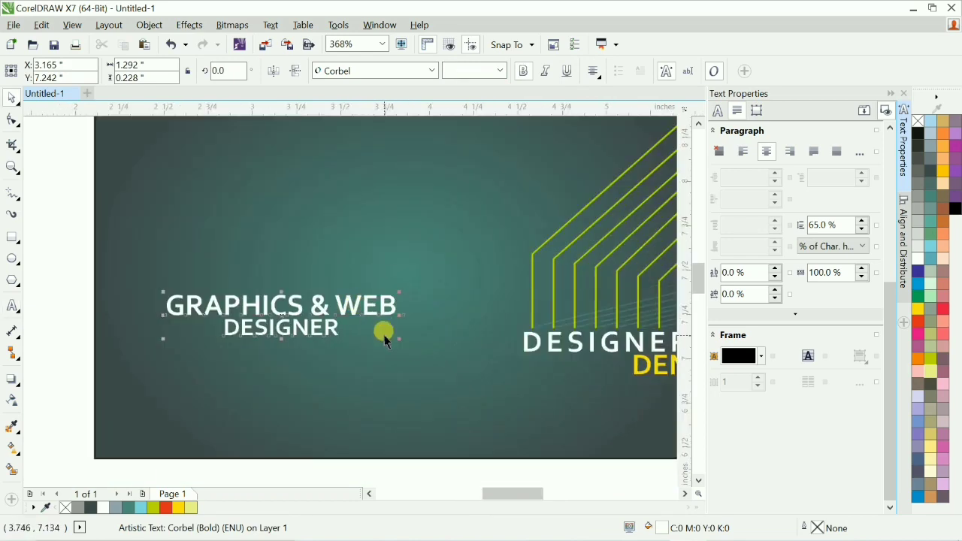
{"action": "left_click_drag", "start_coordinate": [408, 344], "coordinate": [380, 336]}
{"action": "scroll", "coordinate": [338, 289], "scroll_direction": "down", "scroll_amount": 1}
{"action": "left_click_drag", "start_coordinate": [423, 403], "coordinate": [263, 154]}
{"action": "key", "text": "ctrl+z"}
{"action": "scroll", "coordinate": [320, 289], "scroll_direction": "down", "scroll_amount": 1}
Step: Add a separate white text with the cardholder's full name in capitals above the job title
{"action": "key", "text": "F2"}
{"action": "left_click_drag", "start_coordinate": [116, 206], "coordinate": [494, 339]}
{"action": "double_click", "coordinate": [407, 374]}
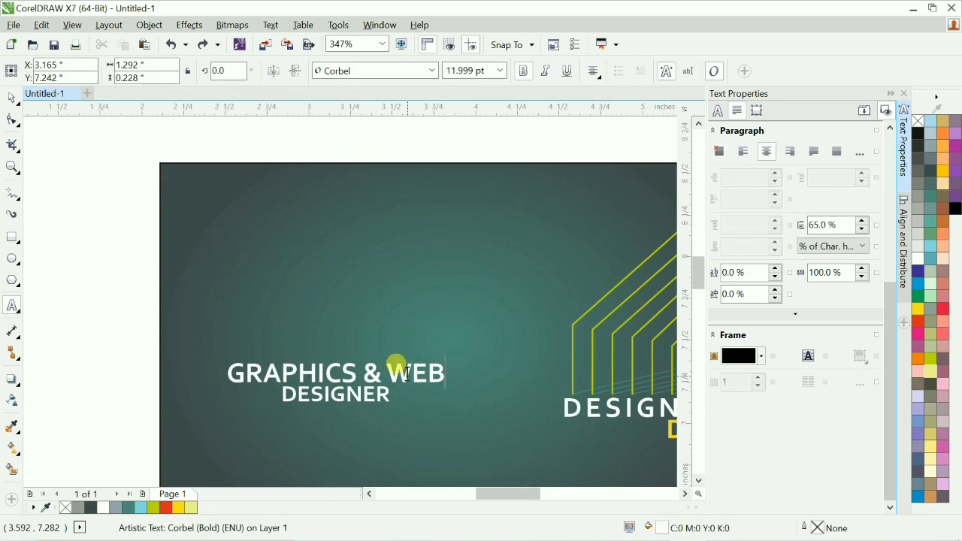
{"action": "left_click", "coordinate": [349, 336]}
{"action": "key", "text": "ctrl+v"}
{"action": "key", "text": "ctrl+a"}
{"action": "type", "text": "B"}
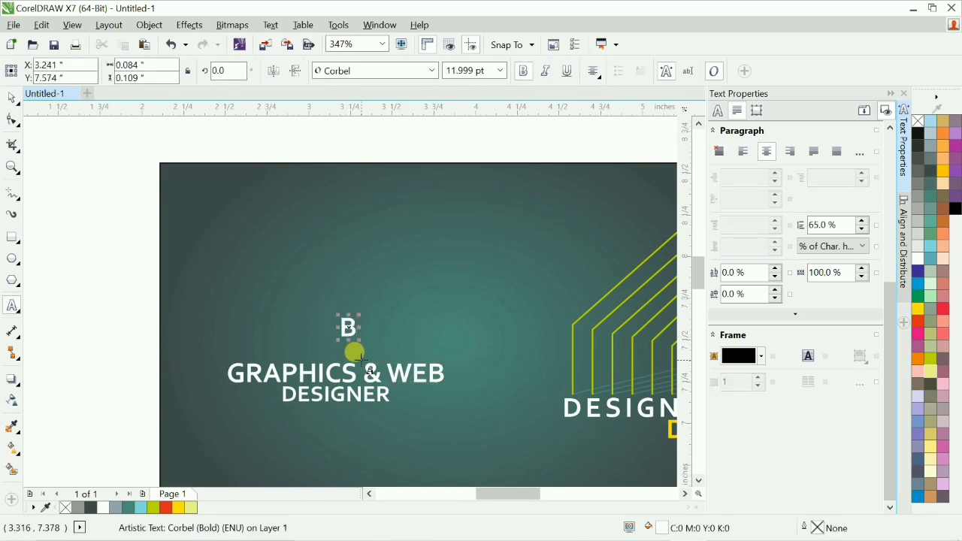
Step: Centre the cardholder's name over the job title, move it down close to the title, and make the title non-bold
{"action": "left_click", "coordinate": [383, 368], "text": "shift"}
{"action": "key", "text": "c"}
{"action": "left_click", "coordinate": [393, 329]}
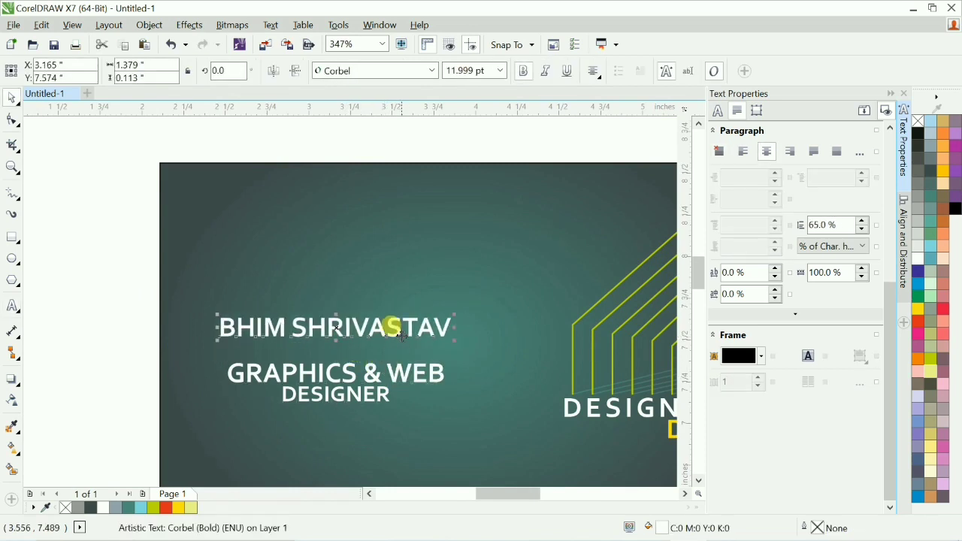
{"action": "left_click_drag", "start_coordinate": [394, 329], "coordinate": [399, 348]}
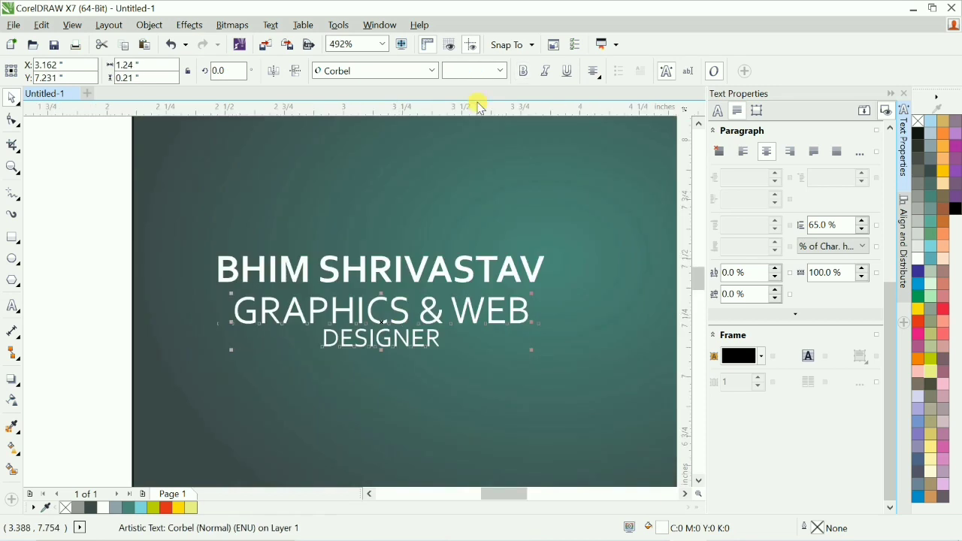
Step: Draw a horizontal line about 0.9 in long between the name and the job title and colour its outline yellow
{"action": "key", "text": "F5"}
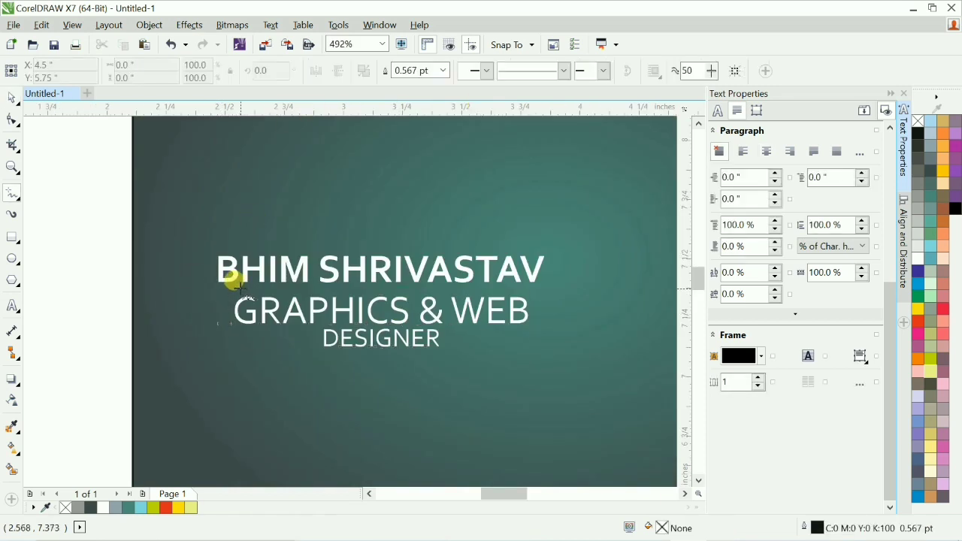
{"action": "left_click", "coordinate": [273, 292]}
{"action": "left_click", "coordinate": [491, 292]}
{"action": "key", "text": "space"}
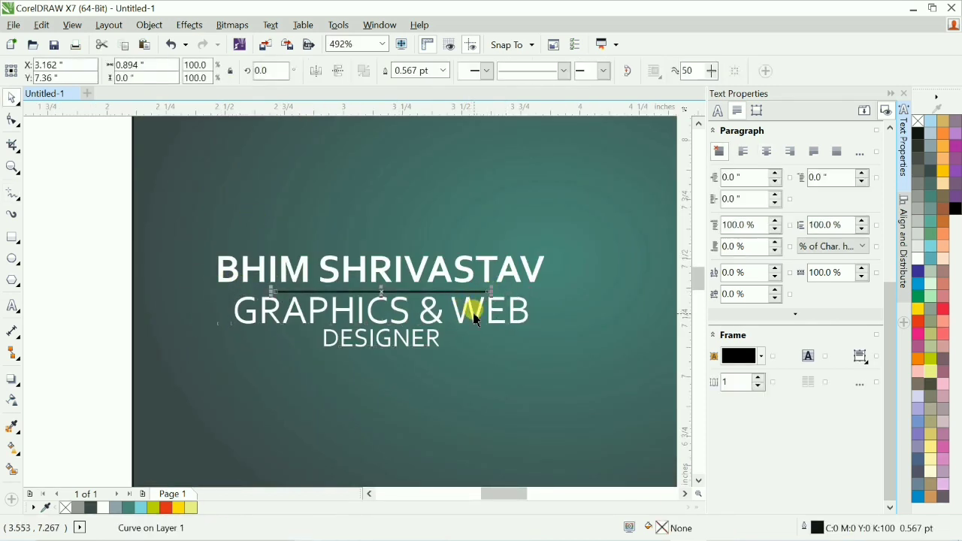
{"action": "right_click", "coordinate": [918, 308]}
{"action": "scroll", "coordinate": [198, 286], "scroll_direction": "down", "scroll_amount": 3}
{"action": "scroll", "coordinate": [318, 286], "scroll_direction": "up", "scroll_amount": 3}
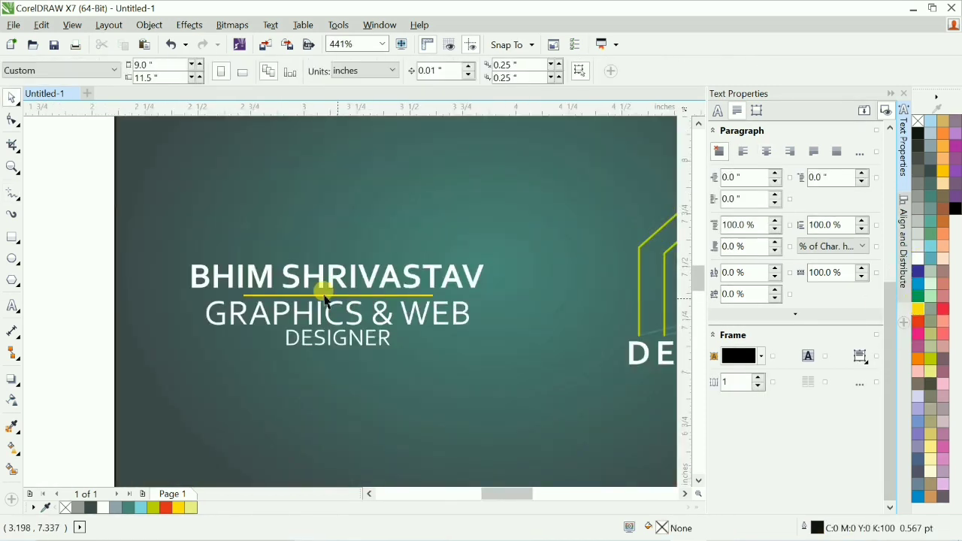
Step: Fill both lines of the job title with yellow
{"action": "scroll", "coordinate": [469, 317], "scroll_direction": "down", "scroll_amount": 3}
{"action": "scroll", "coordinate": [388, 374], "scroll_direction": "up", "scroll_amount": 2}
{"action": "left_click", "coordinate": [445, 295]}
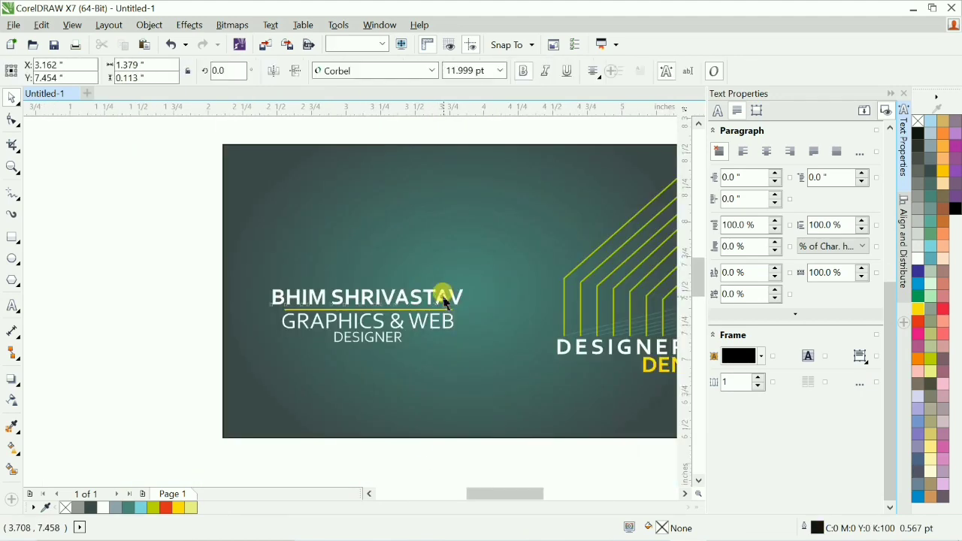
{"action": "left_click", "coordinate": [919, 310]}
{"action": "left_click", "coordinate": [418, 329]}
{"action": "left_click", "coordinate": [919, 308]}
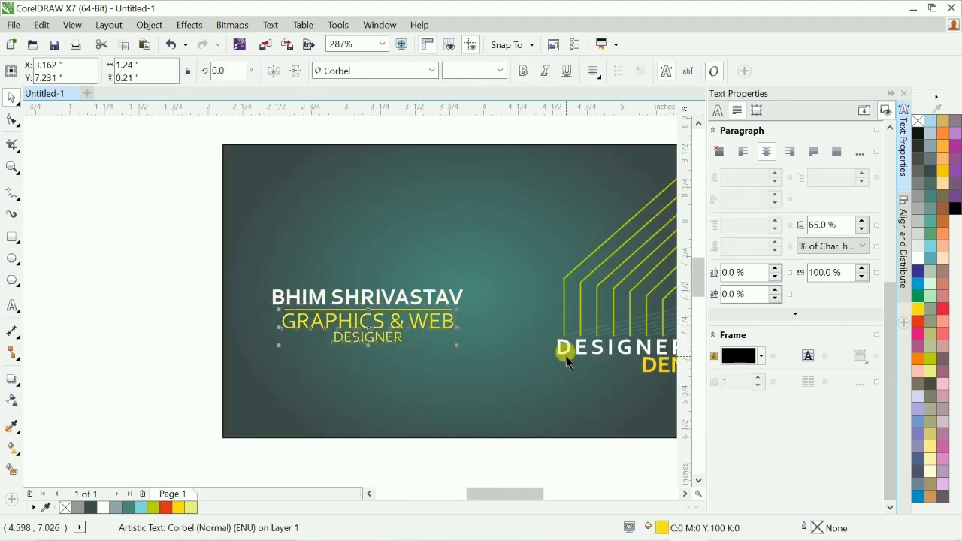
{"action": "left_click", "coordinate": [565, 359]}
{"action": "scroll", "coordinate": [396, 398], "scroll_direction": "down", "scroll_amount": 3}
{"action": "scroll", "coordinate": [348, 340], "scroll_direction": "up", "scroll_amount": 3}
Step: Recolour only the GRAPHICS & WEB line of the job title white
{"action": "double_click", "coordinate": [335, 323]}
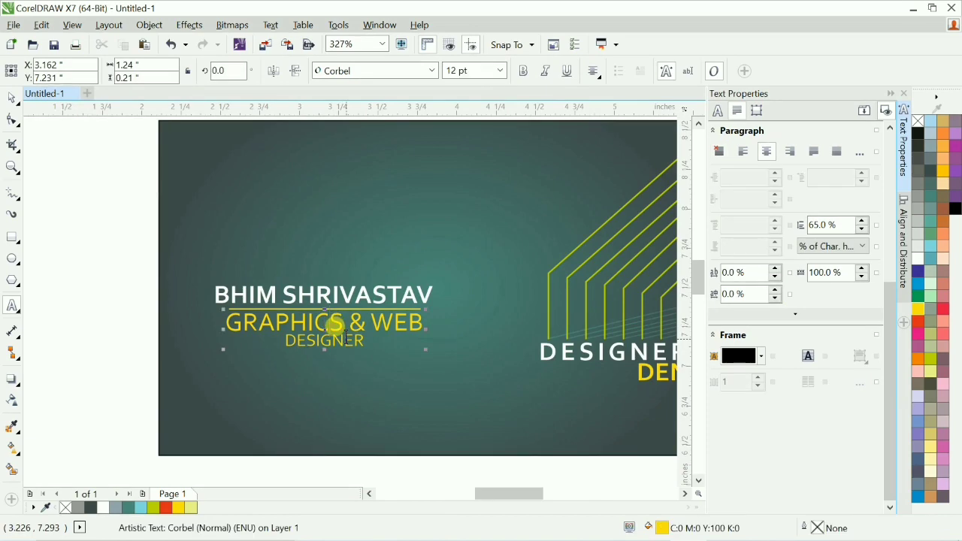
{"action": "key", "text": "ctrl+a"}
{"action": "left_click", "coordinate": [931, 258]}
{"action": "key", "text": "ctrl+space"}
{"action": "key", "text": "Escape"}
{"action": "scroll", "coordinate": [358, 359], "scroll_direction": "down", "scroll_amount": 3}
{"action": "scroll", "coordinate": [404, 333], "scroll_direction": "up", "scroll_amount": 3}
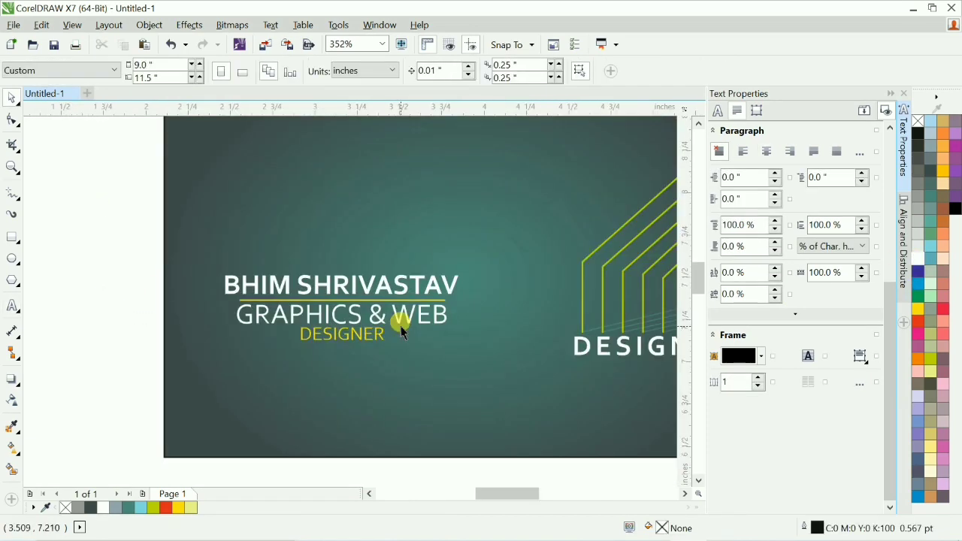
Step: Change the font of the cardholder's name to Exotc BT
{"action": "double_click", "coordinate": [307, 284]}
{"action": "key", "text": "ctrl+a"}
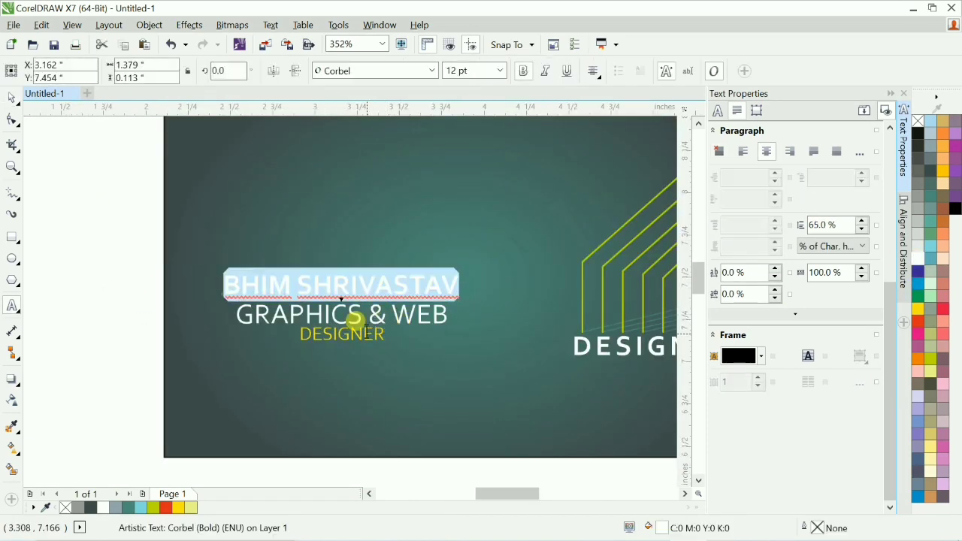
{"action": "left_click", "coordinate": [410, 70]}
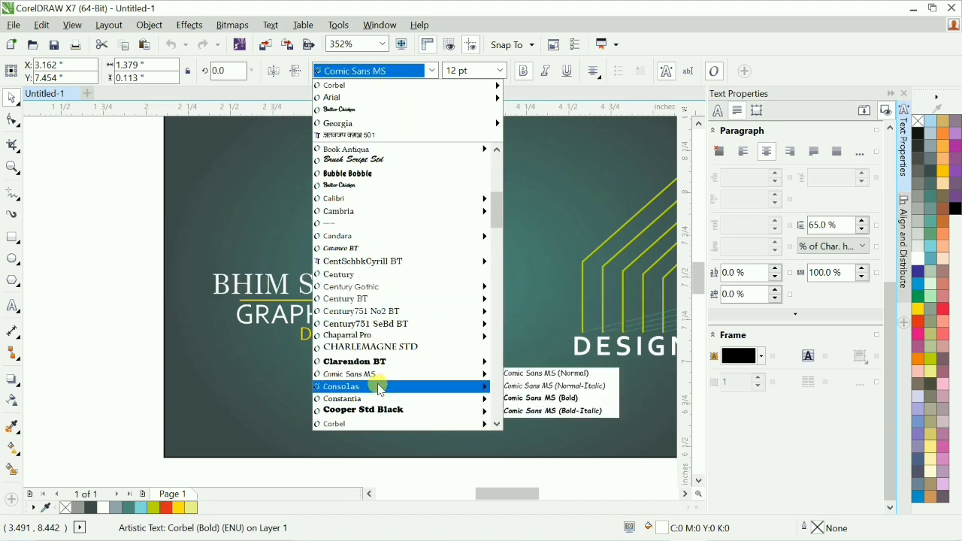
{"action": "scroll", "coordinate": [375, 387], "scroll_direction": "down", "scroll_amount": 1}
{"action": "scroll", "coordinate": [376, 388], "scroll_direction": "down", "scroll_amount": 2}
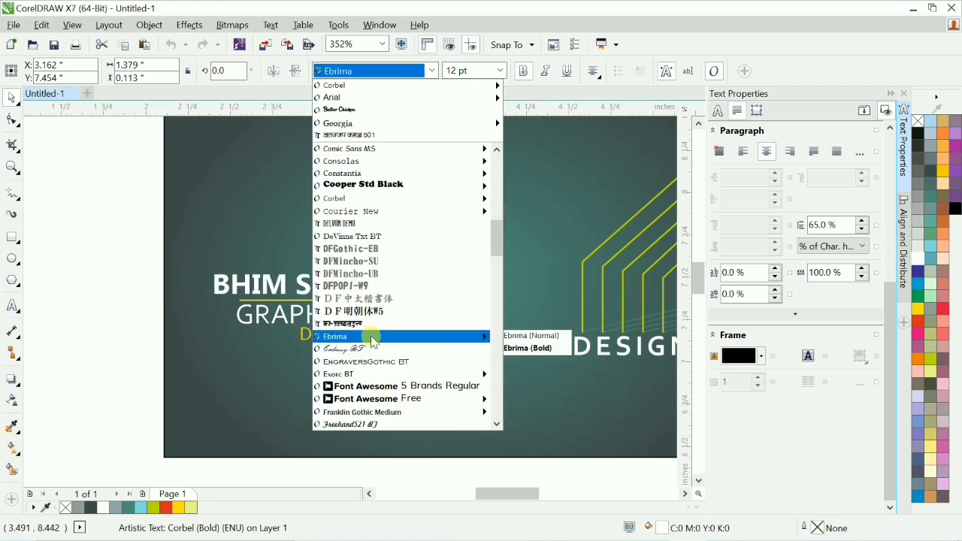
{"action": "left_click", "coordinate": [369, 368]}
{"action": "left_click", "coordinate": [140, 285]}
Step: Change the job title's font to EngraversGothic BT and nudge the title up towards the yellow line
{"action": "left_click", "coordinate": [318, 310]}
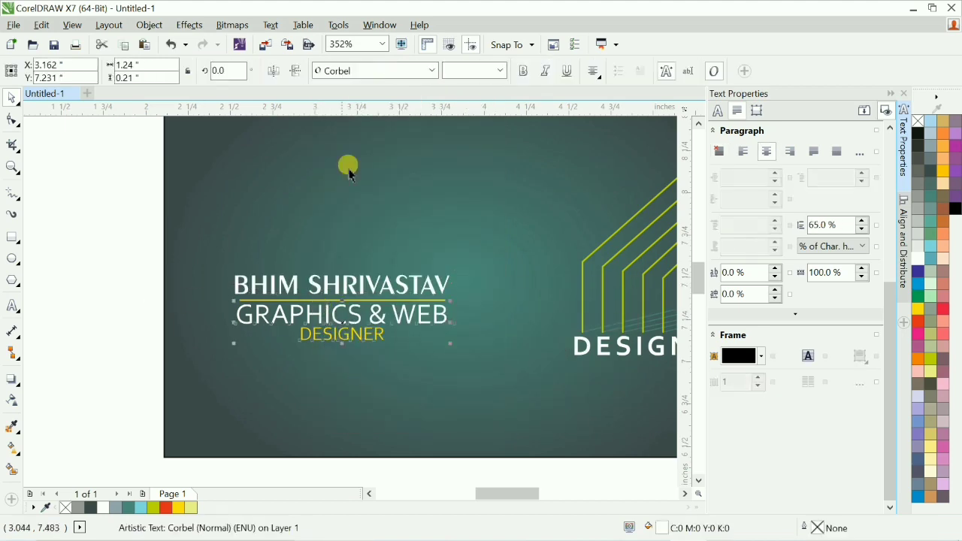
{"action": "left_click", "coordinate": [406, 70]}
{"action": "left_click", "coordinate": [376, 363]}
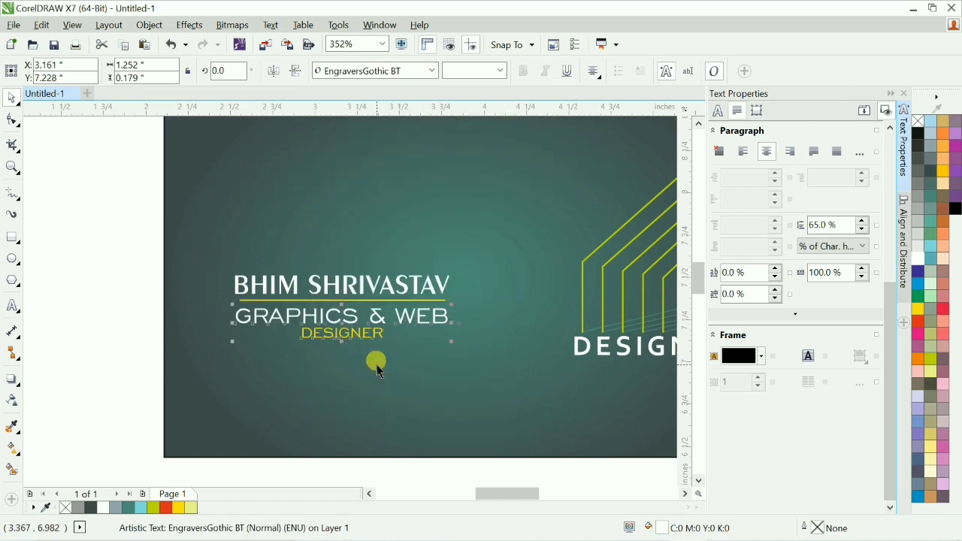
{"action": "left_click", "coordinate": [141, 292]}
{"action": "left_click", "coordinate": [348, 311]}
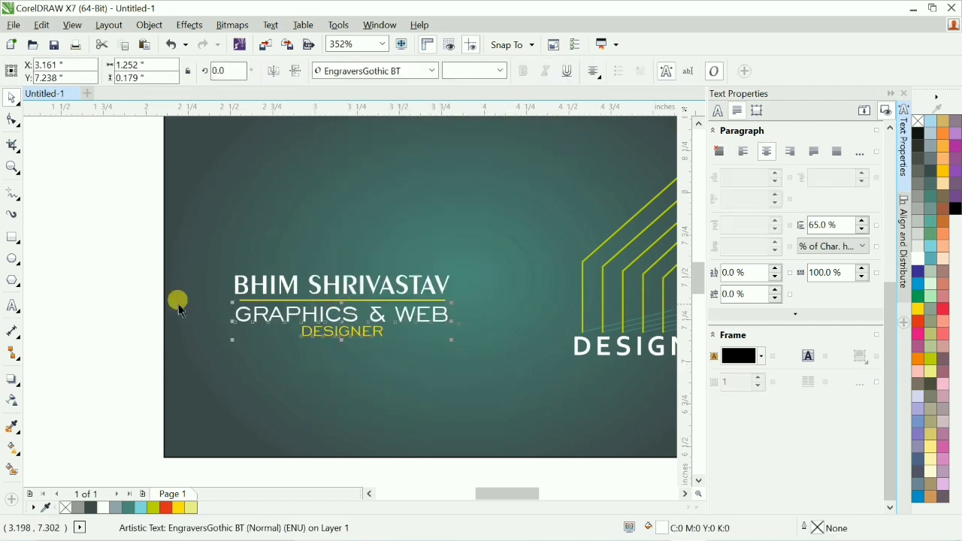
{"action": "left_click", "coordinate": [142, 301]}
Step: Group the name, yellow line and job title, and centre the group horizontally and vertically on the card
{"action": "key", "text": "F3"}
{"action": "key", "text": "F2"}
{"action": "left_click_drag", "start_coordinate": [140, 180], "coordinate": [599, 352]}
{"action": "left_click_drag", "start_coordinate": [131, 221], "coordinate": [413, 374]}
{"action": "key", "text": "ctrl+g"}
{"action": "left_click", "coordinate": [391, 319], "text": "shift"}
{"action": "key", "text": "c"}
{"action": "key", "text": "e"}
{"action": "left_click", "coordinate": [390, 308], "text": "shift"}
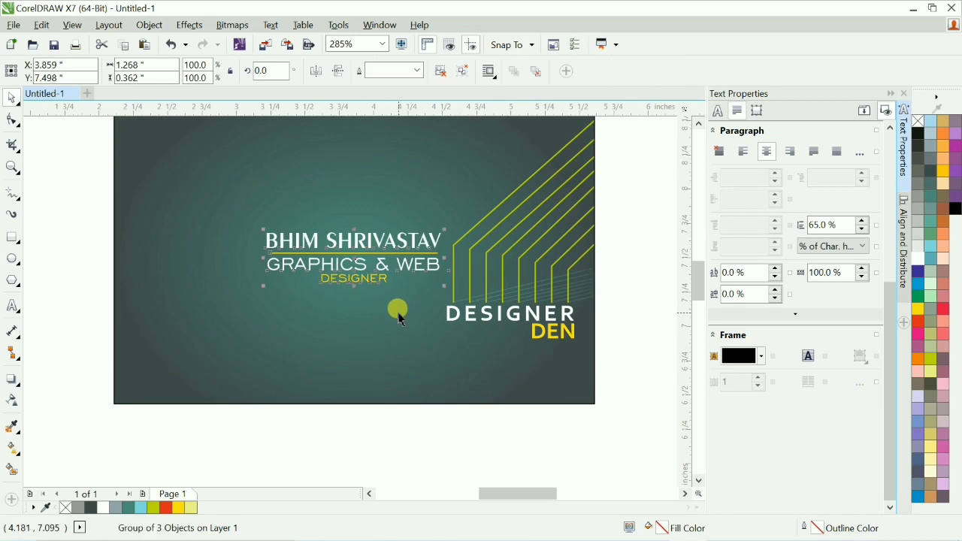
Step: Nudge the name and job title group down, left-align it with the card, and shift it inward from the card's left edge
{"action": "key", "text": "Down"}
{"action": "key", "text": "Down"}
{"action": "key", "text": "Down"}
{"action": "key", "text": "Down"}
{"action": "key", "text": "Down"}
{"action": "key", "text": "Down"}
{"action": "key", "text": "Down"}
{"action": "key", "text": "Down"}
{"action": "key", "text": "Down"}
{"action": "key", "text": "Down"}
{"action": "key", "text": "Down"}
{"action": "key", "text": "Down"}
{"action": "key", "text": "Down"}
{"action": "key", "text": "Down"}
{"action": "left_click", "coordinate": [406, 330], "text": "shift"}
{"action": "key", "text": "l"}
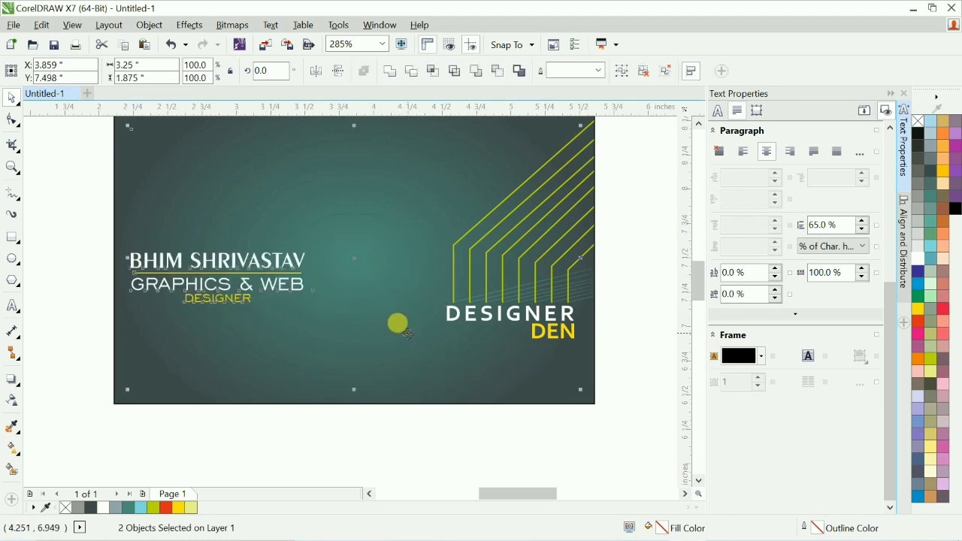
{"action": "left_click_drag", "start_coordinate": [254, 272], "coordinate": [315, 273]}
{"action": "scroll", "coordinate": [356, 275], "scroll_direction": "down", "scroll_amount": 2}
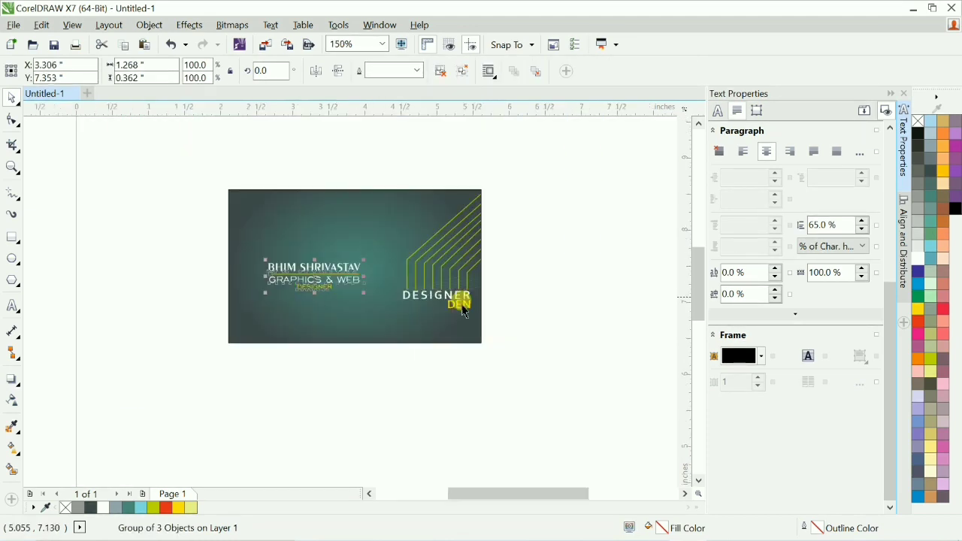
Step: Draw a square about 0.09 inch wide in the card's lower-left corner and fill it with yellow
{"action": "key", "text": "Escape"}
{"action": "scroll", "coordinate": [388, 314], "scroll_direction": "up", "scroll_amount": 2}
{"action": "scroll", "coordinate": [340, 308], "scroll_direction": "down", "scroll_amount": 1}
{"action": "key", "text": "F2"}
{"action": "left_click_drag", "start_coordinate": [133, 245], "coordinate": [451, 388]}
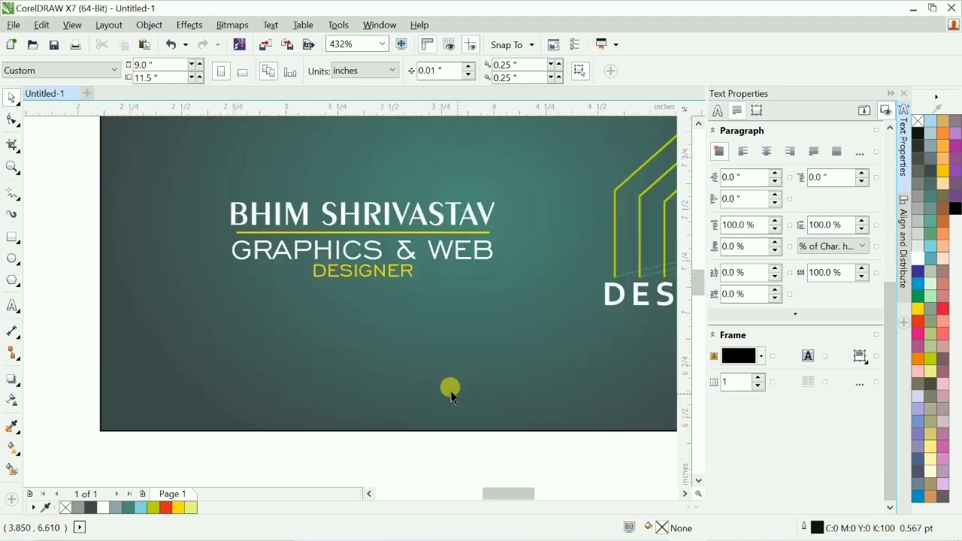
{"action": "key", "text": "shift+F9"}
{"action": "key", "text": "F6"}
{"action": "left_click_drag", "start_coordinate": [127, 385], "coordinate": [143, 404]}
{"action": "key", "text": "shift+F9"}
{"action": "key", "text": "space"}
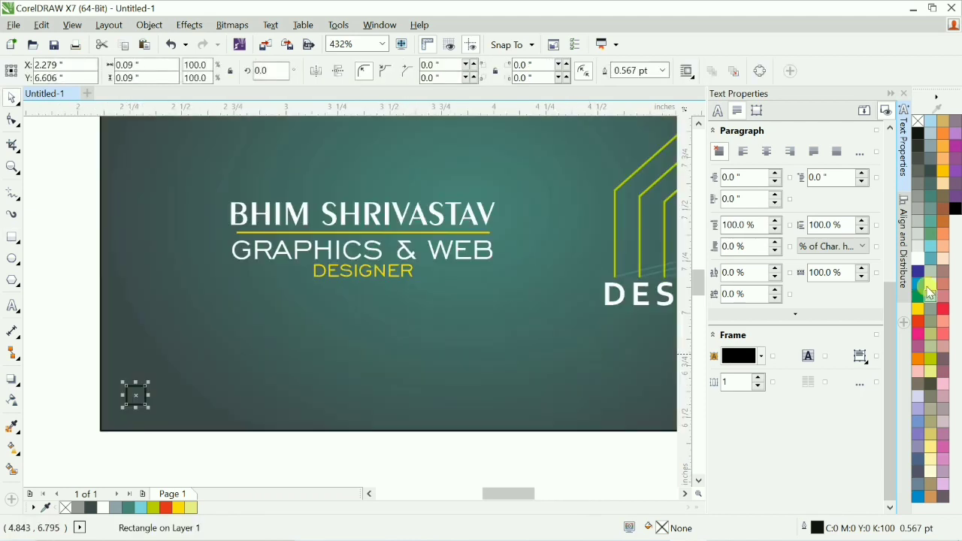
{"action": "left_click", "coordinate": [917, 310]}
{"action": "scroll", "coordinate": [387, 359], "scroll_direction": "down", "scroll_amount": 3}
{"action": "left_click", "coordinate": [394, 423]}
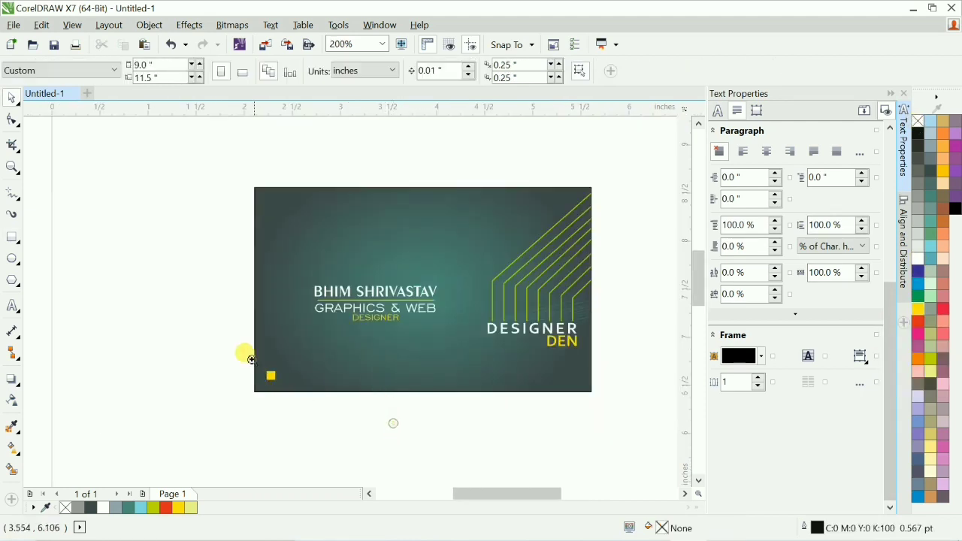
Step: Recolour the small square lime green and shift it slightly closer to the card's corner
{"action": "key", "text": "F2"}
{"action": "left_click_drag", "start_coordinate": [218, 307], "coordinate": [455, 440]}
{"action": "left_click", "coordinate": [168, 318]}
{"action": "scroll", "coordinate": [427, 406], "scroll_direction": "down", "scroll_amount": 3}
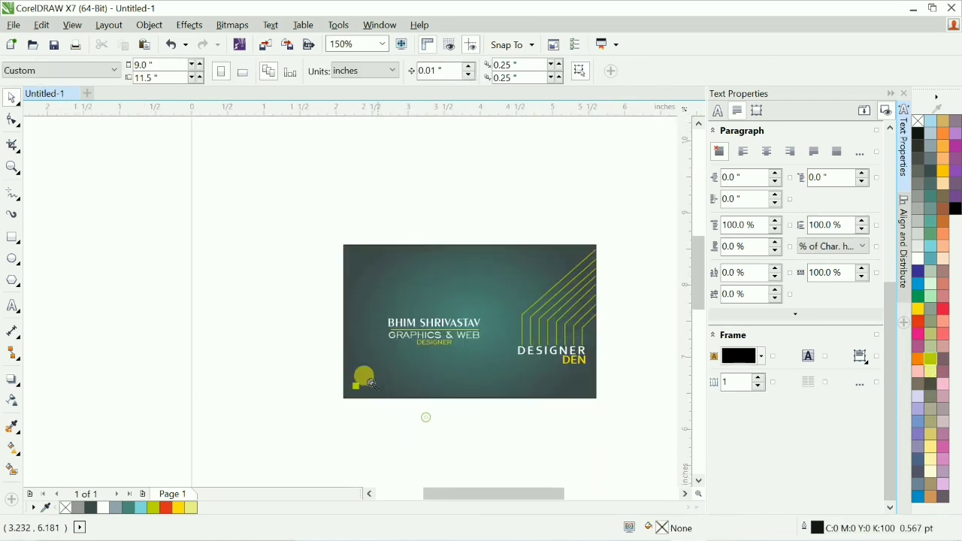
{"action": "scroll", "coordinate": [376, 383], "scroll_direction": "up", "scroll_amount": 4}
{"action": "left_click_drag", "start_coordinate": [282, 331], "coordinate": [277, 333]}
{"action": "scroll", "coordinate": [278, 365], "scroll_direction": "down", "scroll_amount": 1}
{"action": "left_click", "coordinate": [382, 430]}
{"action": "double_click", "coordinate": [472, 183]}
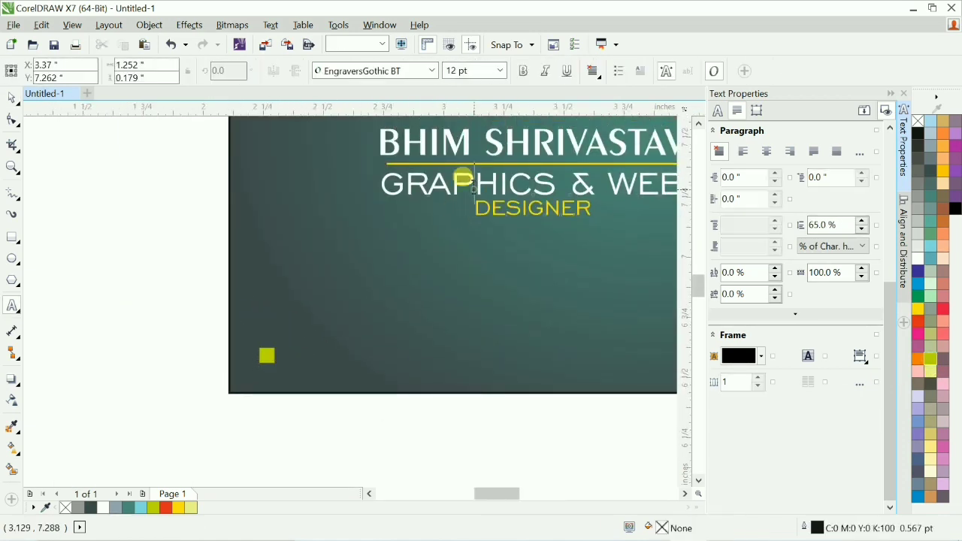
{"action": "key", "text": "shift+Home"}
{"action": "key", "text": "ctrl+c"}
{"action": "left_click", "coordinate": [299, 358]}
{"action": "key", "text": "ctrl+v"}
{"action": "key", "text": "ctrl+a"}
{"action": "type", "text": "WWW."}
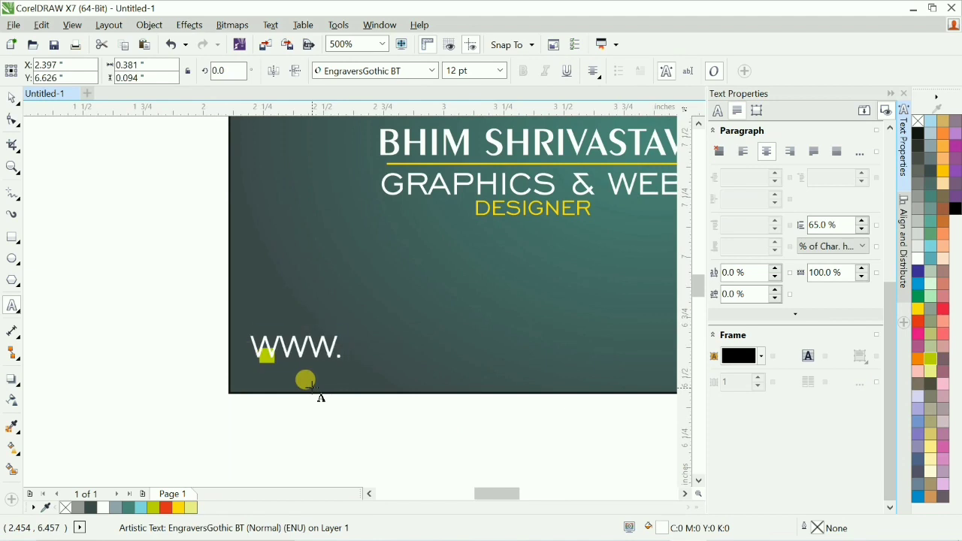
{"action": "key", "text": "ctrl+a"}
{"action": "key", "text": "shift+F3"}
{"action": "key", "text": "Down"}
{"action": "key", "text": "Return"}
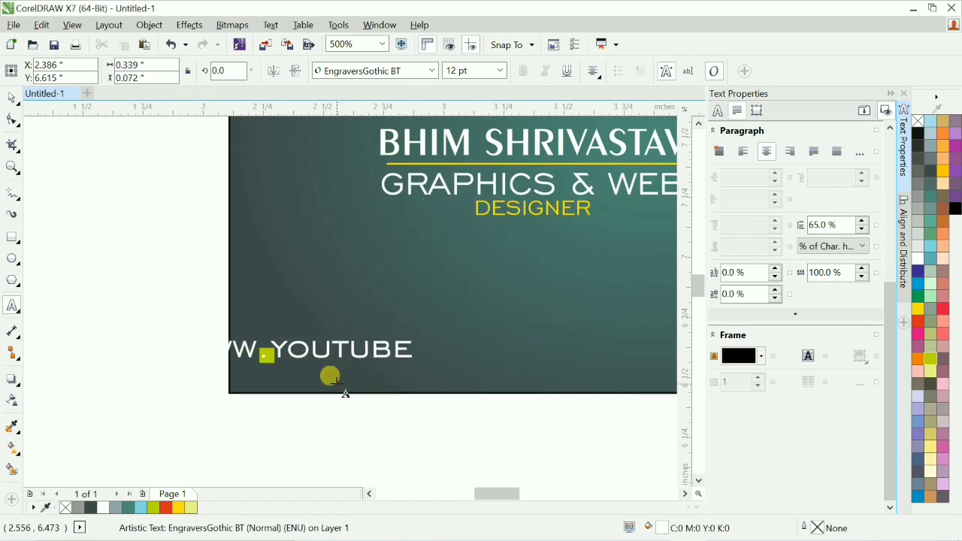
{"action": "type", "text": "gner den"}
{"action": "key", "text": "ctrl+space"}
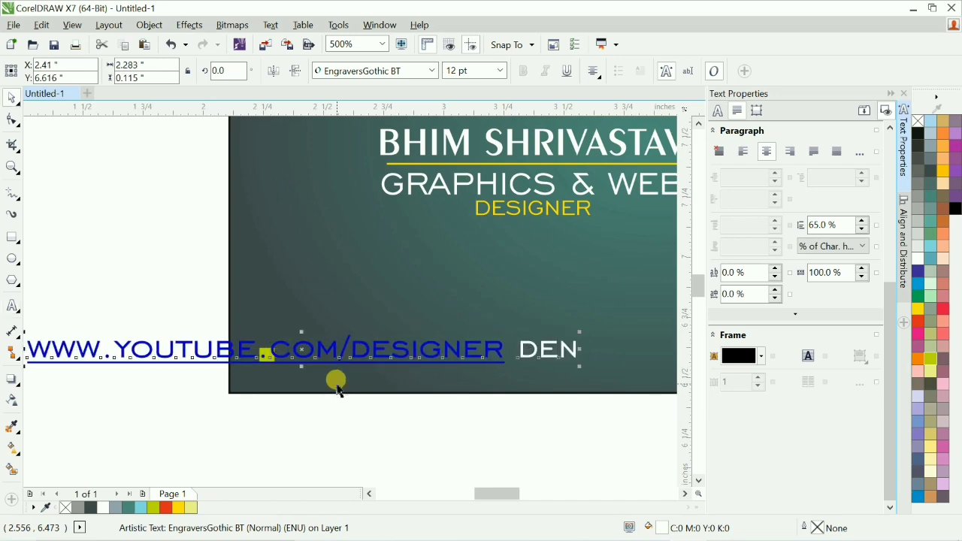
Step: Move the web address to just right of the green square and change its font to Ebrima
{"action": "key", "text": "Right"}
{"action": "key", "text": "Right"}
{"action": "key", "text": "Right"}
{"action": "left_click_drag", "start_coordinate": [301, 358], "coordinate": [527, 360]}
{"action": "key", "text": "shift+F9"}
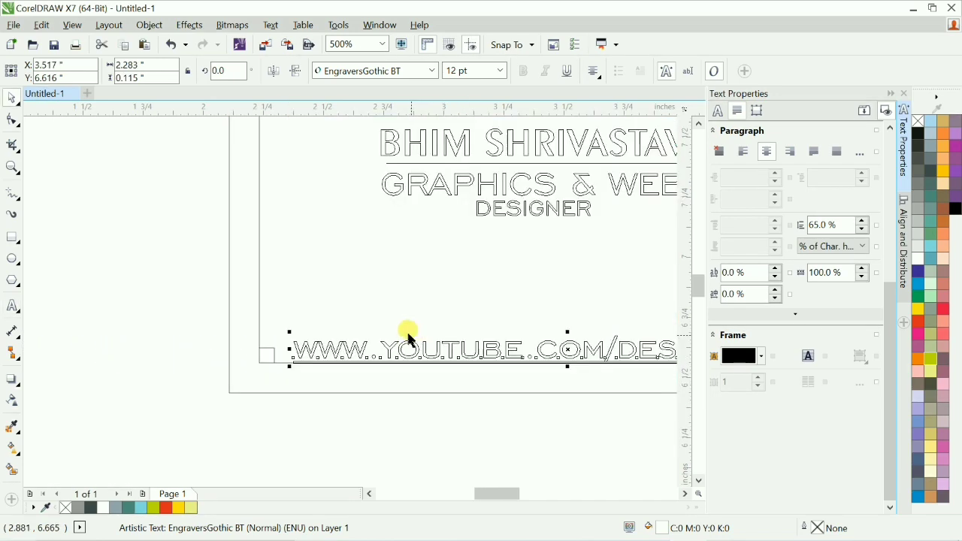
{"action": "key", "text": "shift+F9"}
{"action": "key", "text": "F3"}
{"action": "key", "text": "F2"}
{"action": "left_click_drag", "start_coordinate": [195, 264], "coordinate": [585, 386]}
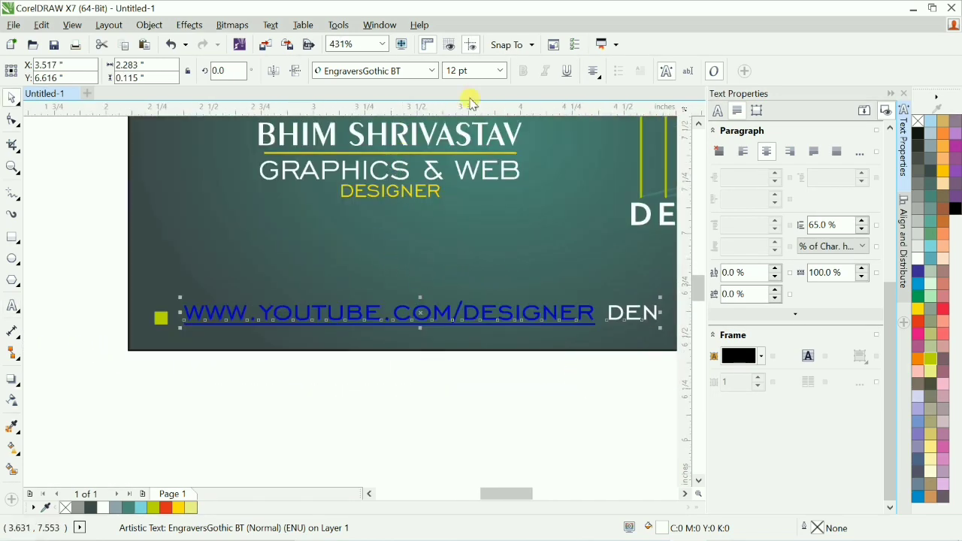
{"action": "left_click", "coordinate": [432, 70]}
{"action": "left_click", "coordinate": [346, 397]}
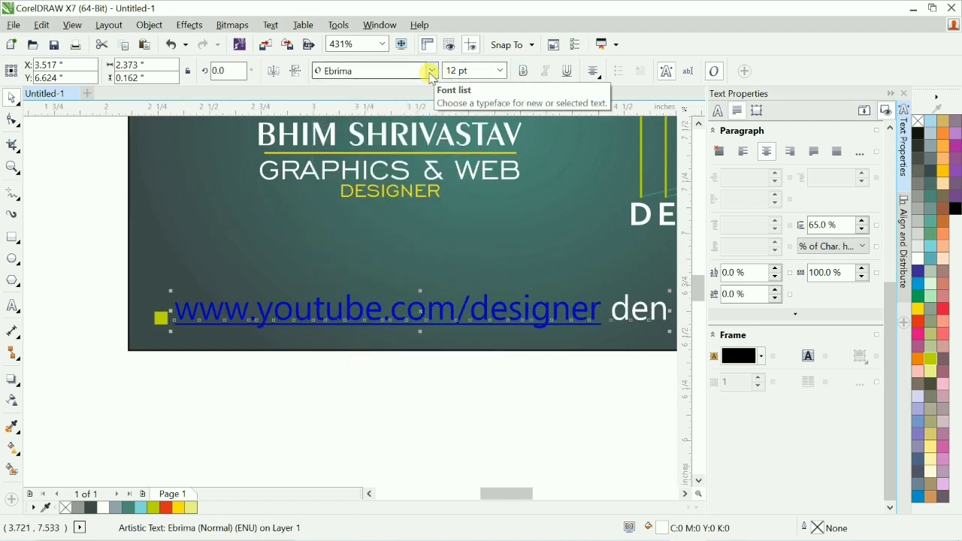
{"action": "key", "text": "Home"}
{"action": "type", "text": "http:"}
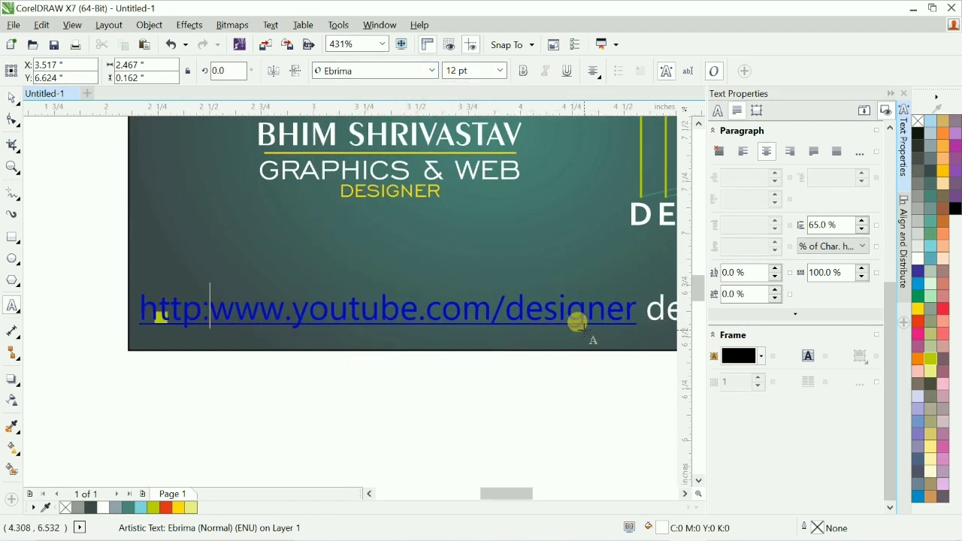
{"action": "type", "text": "//"}
{"action": "key", "text": "ctrl+space"}
{"action": "scroll", "coordinate": [581, 328], "scroll_direction": "down", "scroll_amount": 3}
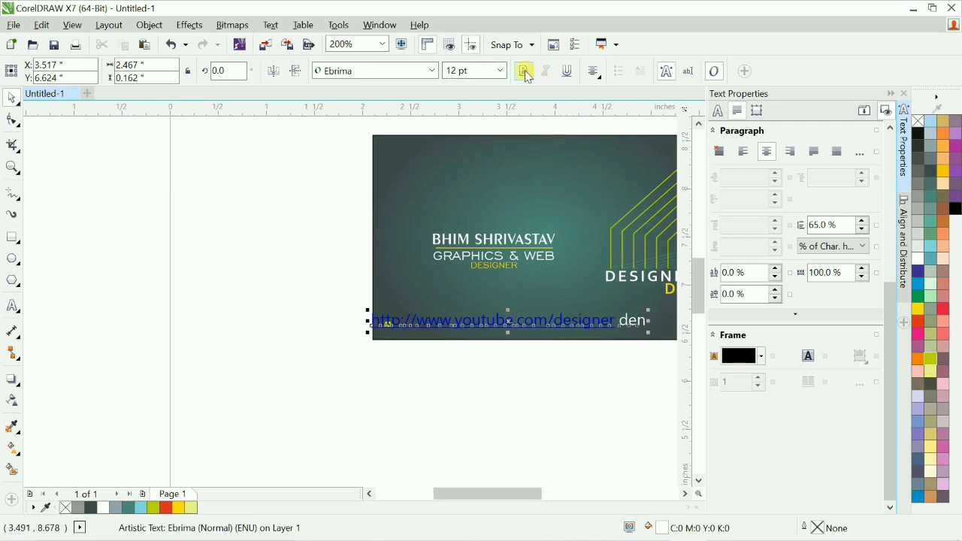
{"action": "scroll", "coordinate": [510, 322], "scroll_direction": "up", "scroll_amount": 2}
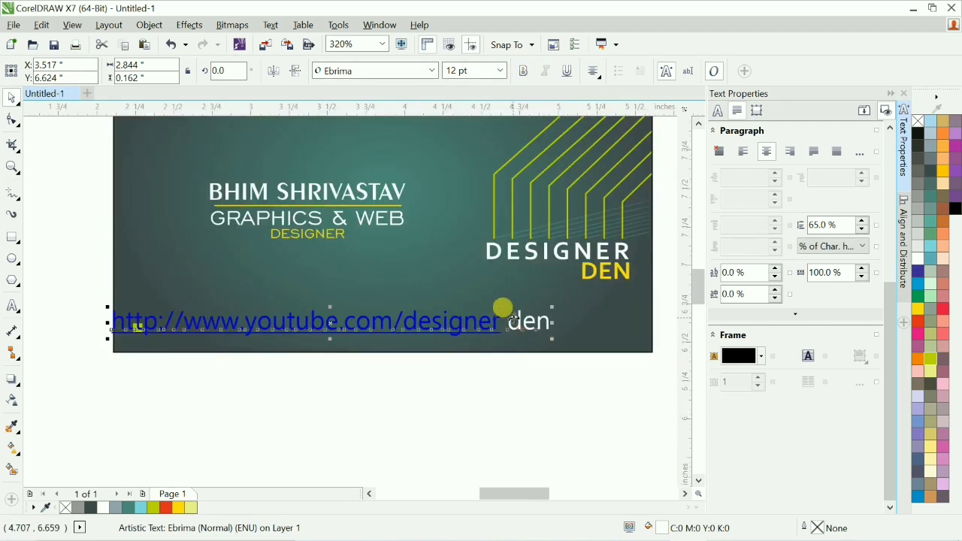
{"action": "key", "text": "BackSpace"}
{"action": "key", "text": "End"}
{"action": "type", "text": "/"}
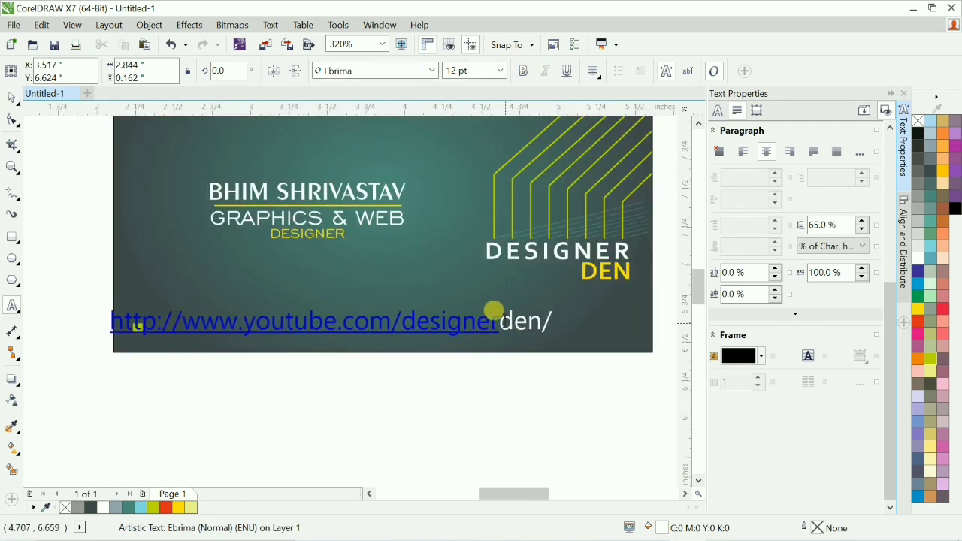
{"action": "left_click_drag", "start_coordinate": [296, 324], "coordinate": [353, 320]}
Step: Copy the web address and paste it as plain Text using Paste Special
{"action": "double_click", "coordinate": [398, 319]}
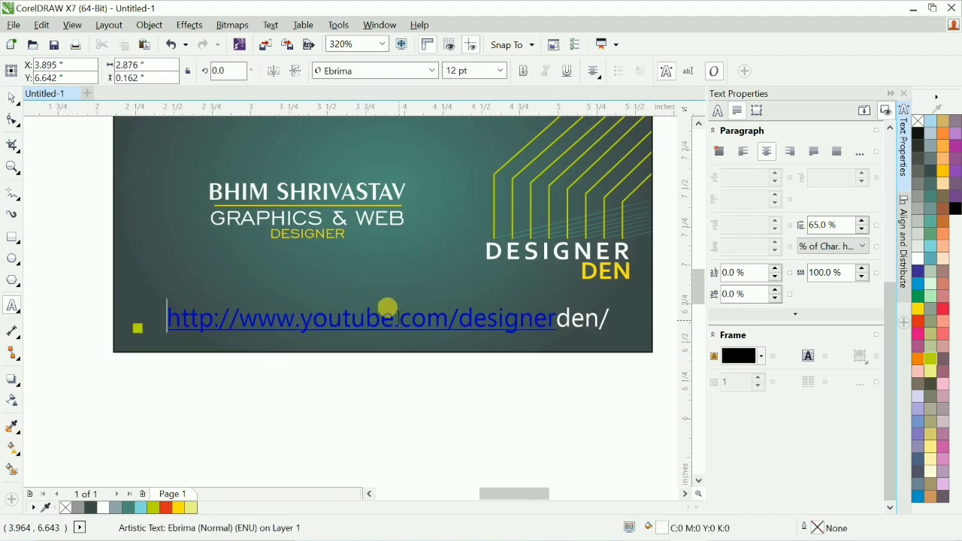
{"action": "double_click", "coordinate": [398, 319]}
{"action": "left_click", "coordinate": [42, 24]}
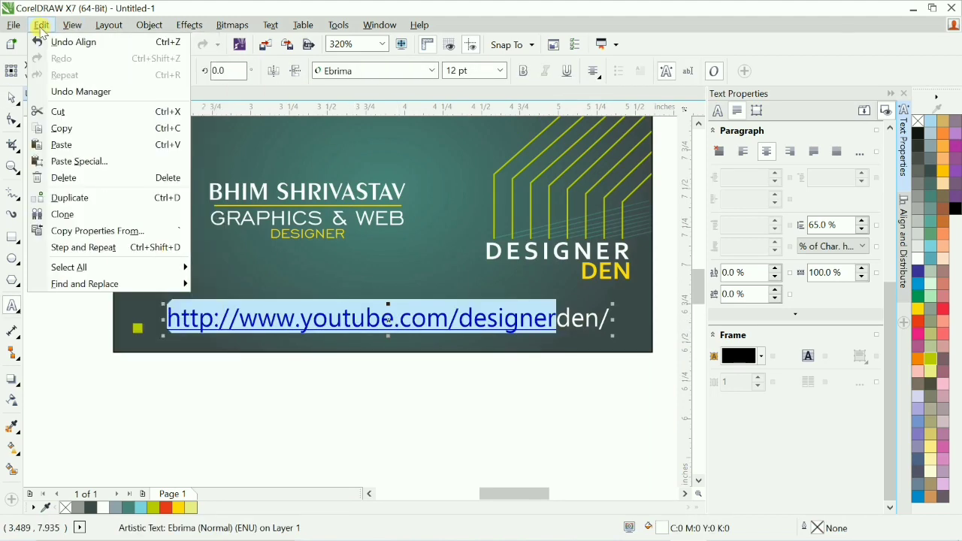
{"action": "left_click", "coordinate": [85, 129]}
{"action": "left_click", "coordinate": [41, 25]}
{"action": "left_click", "coordinate": [83, 161]}
{"action": "left_click", "coordinate": [415, 263]}
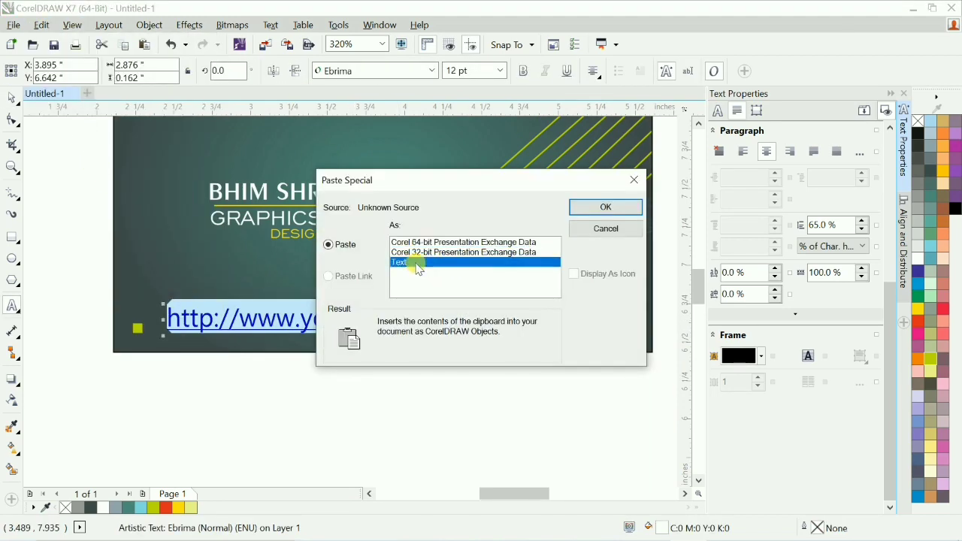
{"action": "left_click", "coordinate": [587, 211]}
{"action": "scroll", "coordinate": [541, 315], "scroll_direction": "left", "scroll_amount": 3}
{"action": "key", "text": "ctrl+space"}
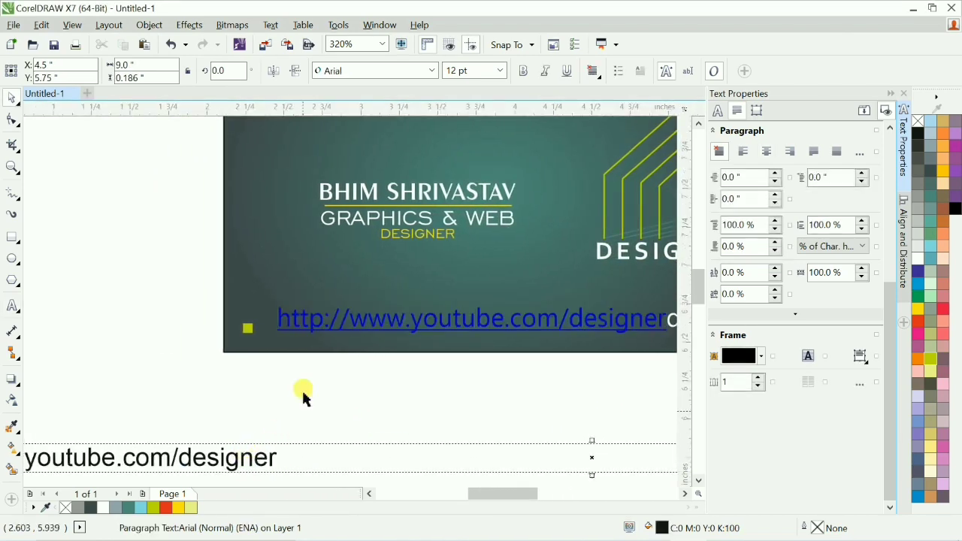
Step: Move the pasted address out of its paragraph frame into new artistic text below the card, and delete the empty frame
{"action": "scroll", "coordinate": [304, 387], "scroll_direction": "down", "scroll_amount": 1}
{"action": "left_click", "coordinate": [79, 262]}
{"action": "key", "text": "F2"}
{"action": "left_click_drag", "start_coordinate": [79, 261], "coordinate": [612, 464]}
{"action": "double_click", "coordinate": [333, 367]}
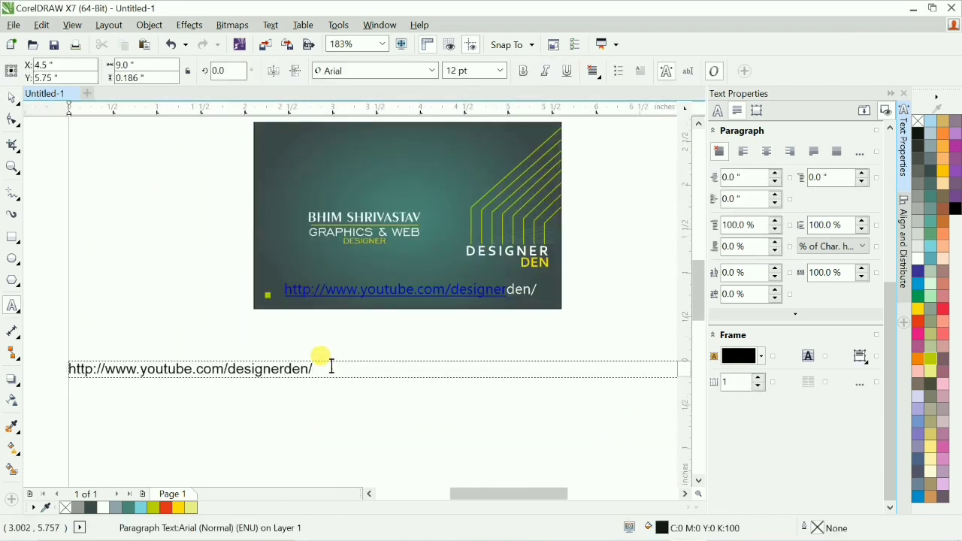
{"action": "key", "text": "ctrl+a"}
{"action": "key", "text": "ctrl+x"}
{"action": "left_click", "coordinate": [352, 334]}
{"action": "key", "text": "ctrl+v"}
{"action": "key", "text": "ctrl+space"}
{"action": "left_click", "coordinate": [370, 366]}
{"action": "key", "text": "Delete"}
Step: Align the plain address to the left and bottom of the blue hyperlinked one, and delete the hyperlinked text
{"action": "left_click", "coordinate": [404, 333]}
{"action": "left_click", "coordinate": [410, 294], "text": "shift"}
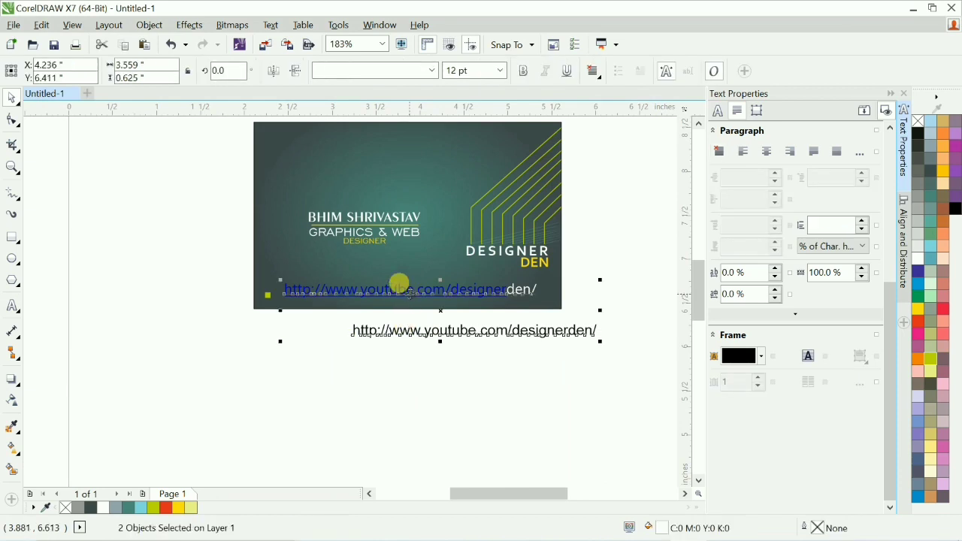
{"action": "key", "text": "l"}
{"action": "key", "text": "b"}
{"action": "left_click", "coordinate": [202, 247]}
{"action": "key", "text": "F2"}
{"action": "left_click_drag", "start_coordinate": [200, 247], "coordinate": [668, 348]}
{"action": "left_click", "coordinate": [476, 287]}
{"action": "key", "text": "Delete"}
Step: Recolour the web address text pale yellow, C:20 M:0 Y:60 K:0
{"action": "key", "text": "F2"}
{"action": "left_click_drag", "start_coordinate": [85, 242], "coordinate": [435, 322]}
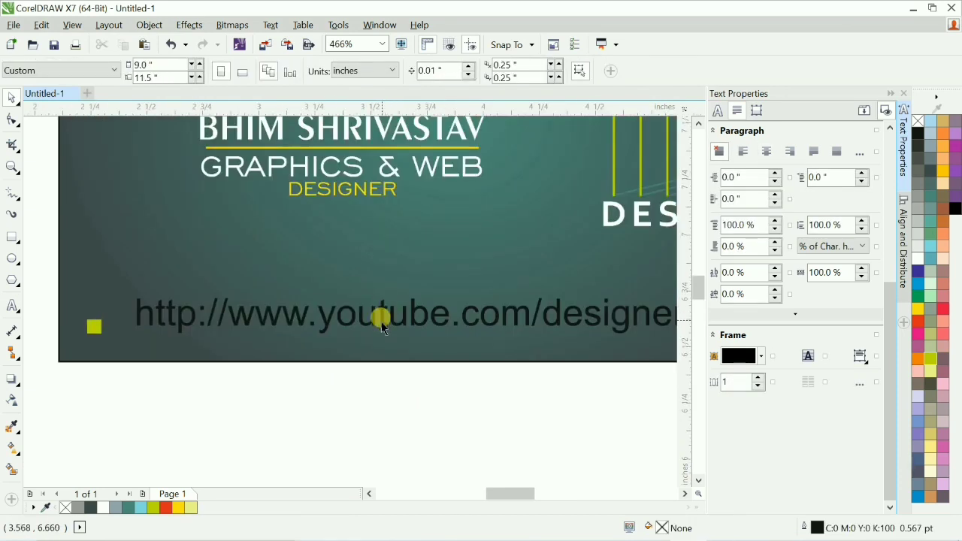
{"action": "left_click", "coordinate": [381, 322]}
{"action": "left_click", "coordinate": [918, 259]}
{"action": "scroll", "coordinate": [499, 326], "scroll_direction": "down", "scroll_amount": 2}
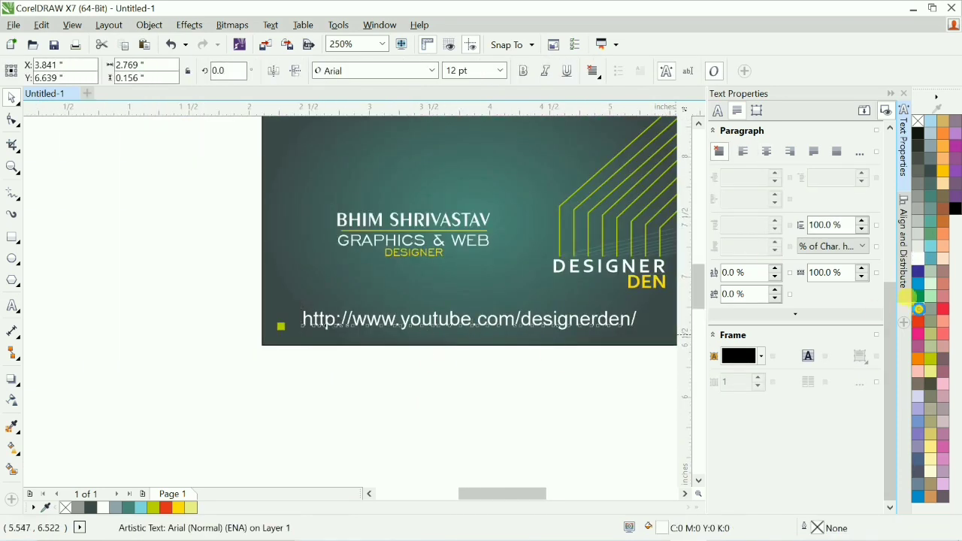
{"action": "left_click", "coordinate": [928, 370]}
Step: Centre the web address vertically on the green square and move it closer to the square
{"action": "scroll", "coordinate": [368, 298], "scroll_direction": "up", "scroll_amount": 5}
{"action": "left_click", "coordinate": [138, 309], "text": "shift"}
{"action": "key", "text": "e"}
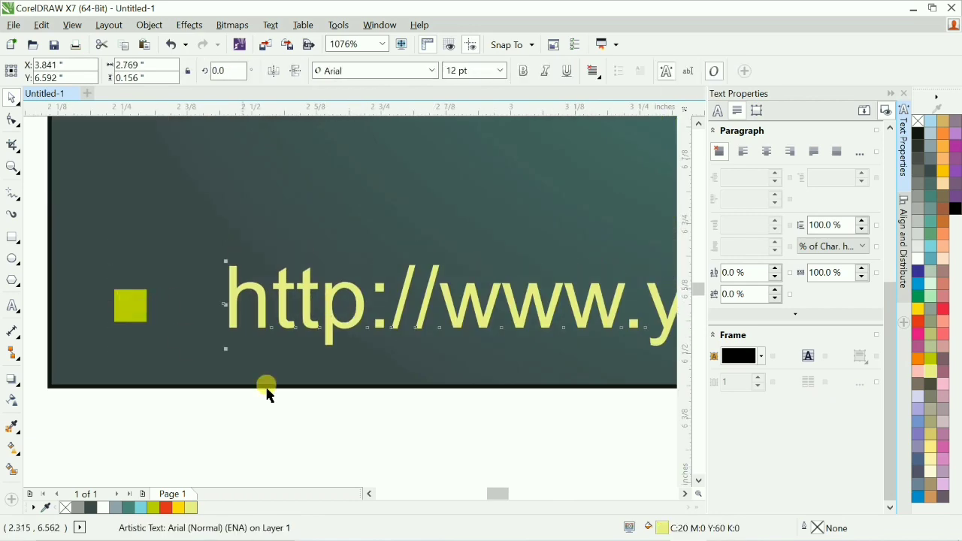
{"action": "left_click", "coordinate": [267, 393]}
{"action": "left_click_drag", "start_coordinate": [229, 298], "coordinate": [203, 301]}
{"action": "scroll", "coordinate": [201, 304], "scroll_direction": "down", "scroll_amount": 5}
{"action": "left_click", "coordinate": [251, 369]}
Step: Set the web address font size to 8 pt
{"action": "key", "text": "F2"}
{"action": "left_click_drag", "start_coordinate": [144, 260], "coordinate": [574, 365]}
{"action": "left_click", "coordinate": [475, 289]}
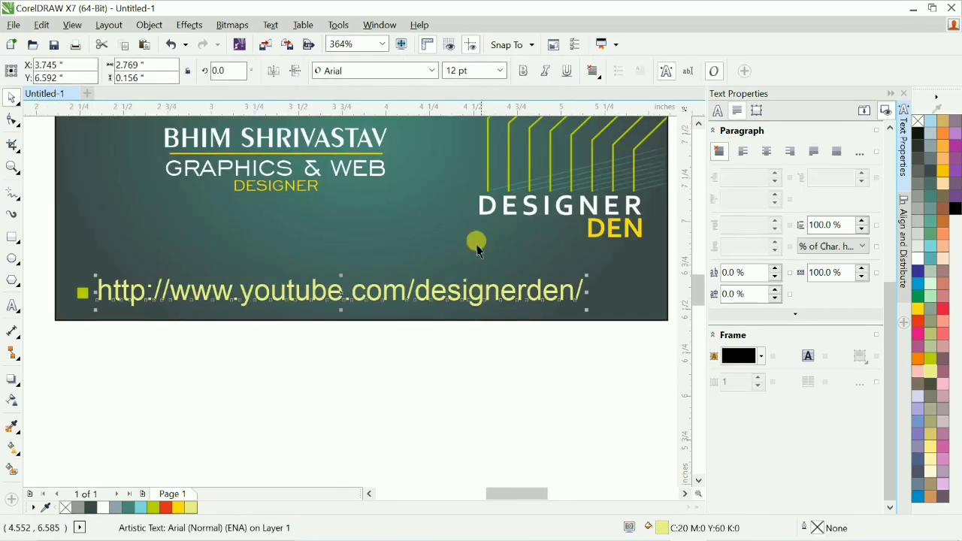
{"action": "left_click", "coordinate": [467, 71]}
{"action": "type", "text": "8"}
{"action": "key", "text": "Return"}
{"action": "left_click", "coordinate": [465, 355]}
Step: Examine the overall card layout, including the web address line, the name block and the logo
{"action": "scroll", "coordinate": [469, 316], "scroll_direction": "down", "scroll_amount": 1}
{"action": "key", "text": "F2"}
{"action": "left_click_drag", "start_coordinate": [162, 171], "coordinate": [612, 363]}
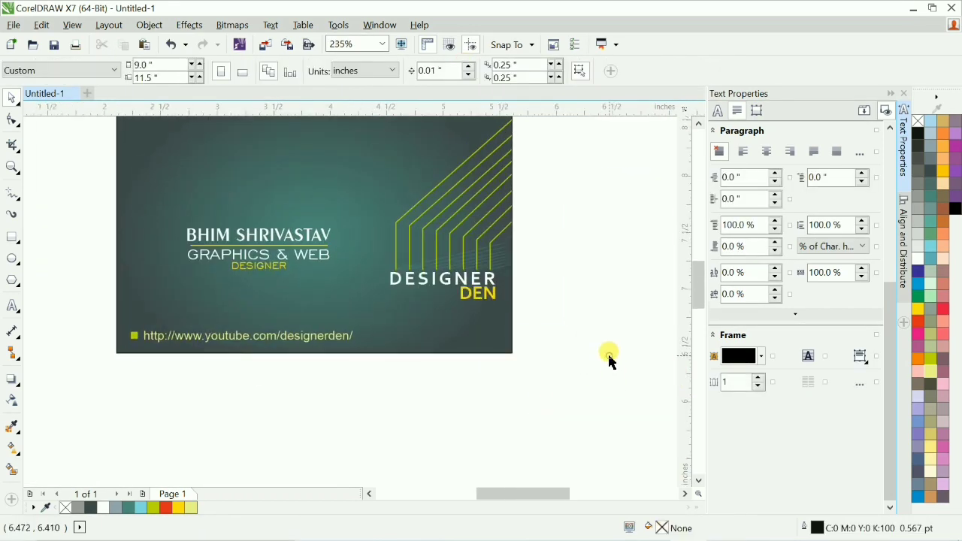
{"action": "left_click_drag", "start_coordinate": [434, 386], "coordinate": [444, 386]}
{"action": "left_click", "coordinate": [481, 382]}
{"action": "key", "text": "F4"}
{"action": "key", "text": "shift+F4"}
{"action": "key", "text": "F2"}
{"action": "left_click_drag", "start_coordinate": [223, 189], "coordinate": [458, 303]}
{"action": "key", "text": "F2"}
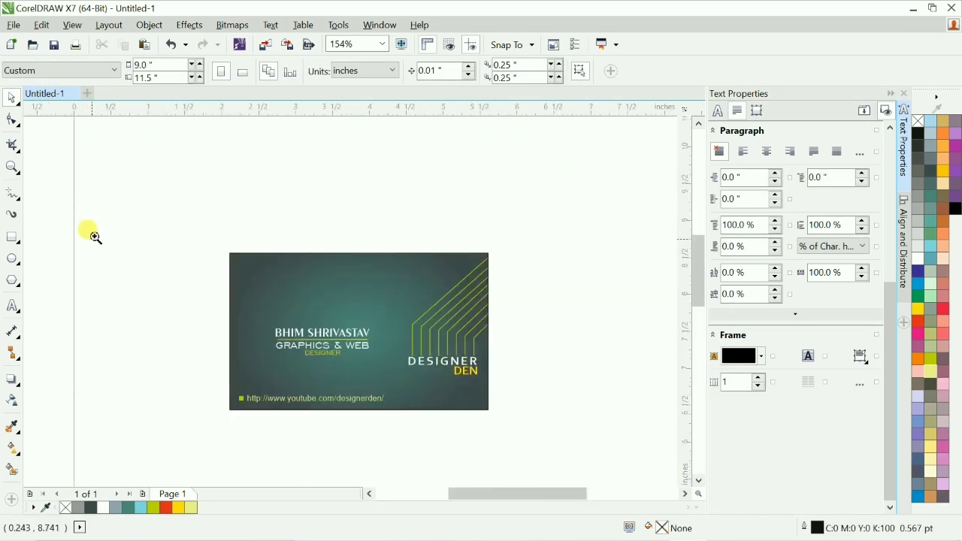
{"action": "left_click_drag", "start_coordinate": [96, 234], "coordinate": [599, 427]}
Step: Draw a lime green outlined circle about 0.53 inch across above the cardholder's name, centred horizontally on the name block
{"action": "key", "text": "F2"}
{"action": "left_click_drag", "start_coordinate": [133, 155], "coordinate": [578, 376]}
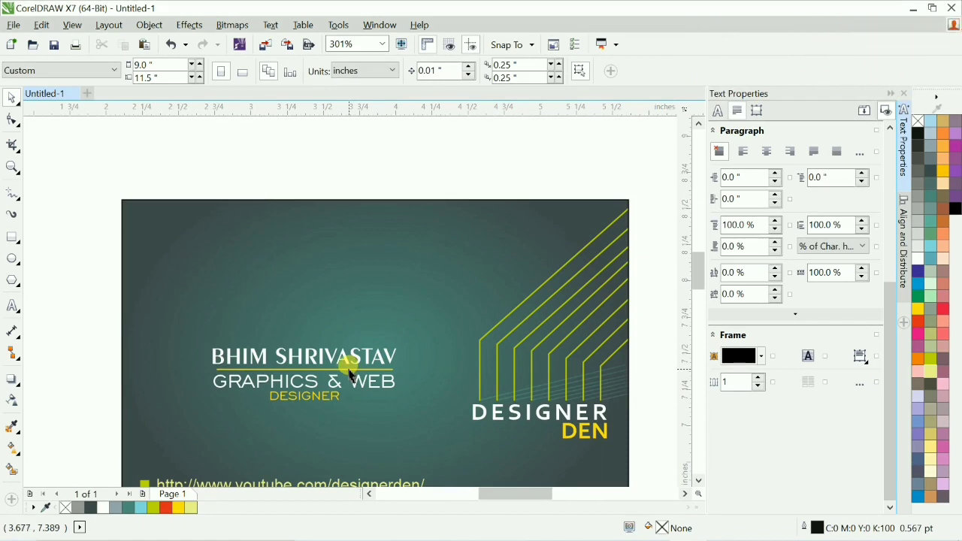
{"action": "key", "text": "F7"}
{"action": "left_click_drag", "start_coordinate": [265, 263], "coordinate": [344, 340]}
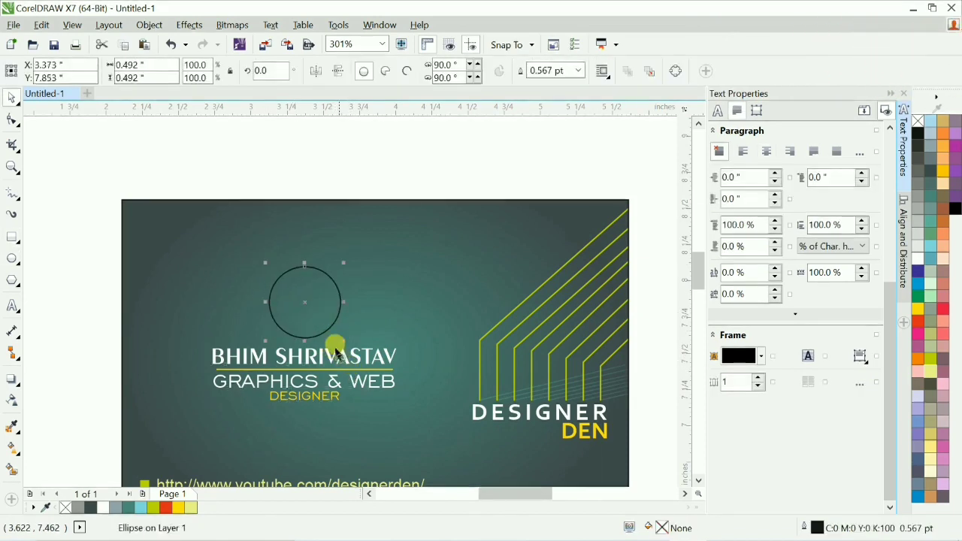
{"action": "left_click", "coordinate": [334, 351], "text": "shift"}
{"action": "key", "text": "c"}
{"action": "left_click", "coordinate": [343, 293]}
{"action": "right_click", "coordinate": [931, 359]}
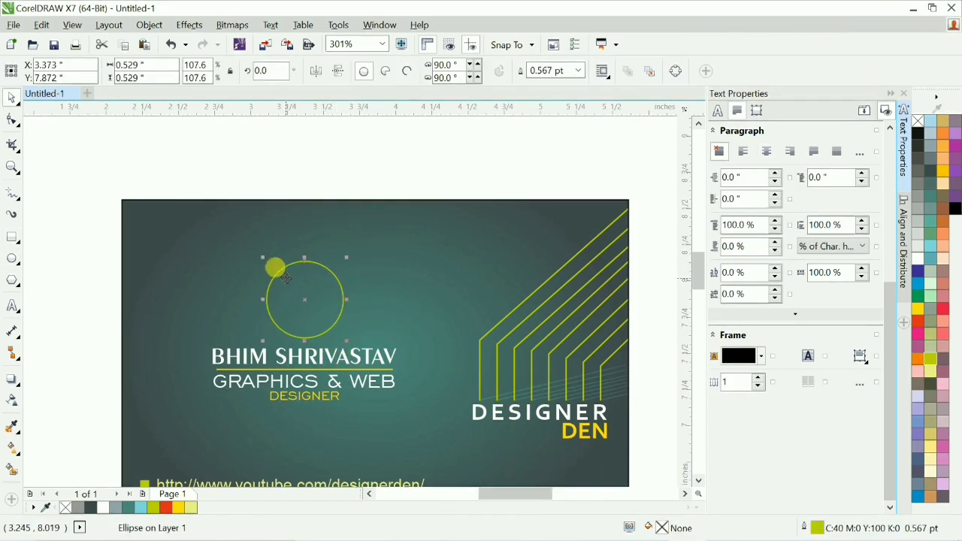
Step: Group the circle with the name and job title, and centre the group vertically on the card
{"action": "scroll", "coordinate": [345, 283], "scroll_direction": "down", "scroll_amount": 1}
{"action": "key", "text": "Escape"}
{"action": "key", "text": "F2"}
{"action": "left_click_drag", "start_coordinate": [137, 231], "coordinate": [547, 421]}
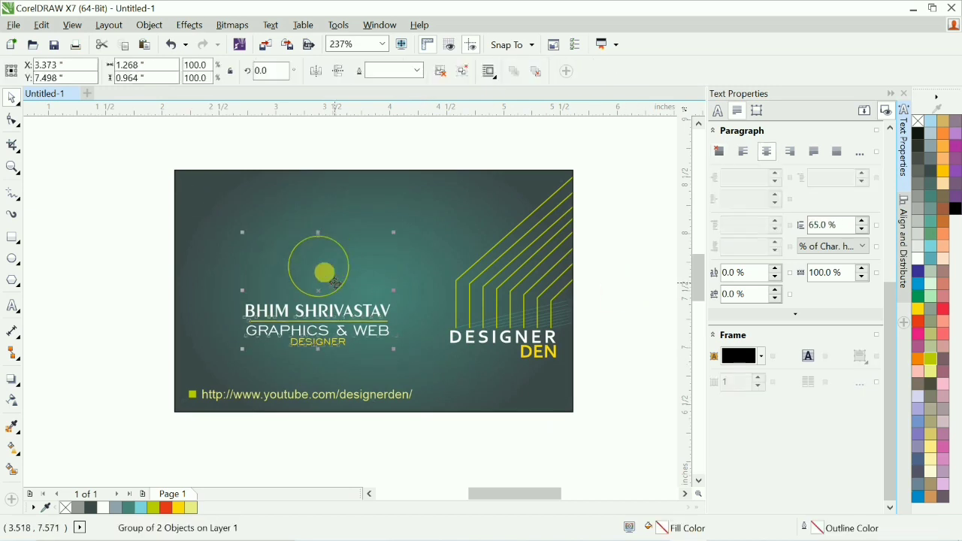
Step: Enlarge the circle within the group to about 0.58 inch and ungroup it from the name and job title
{"action": "left_click", "coordinate": [347, 245], "text": "ctrl"}
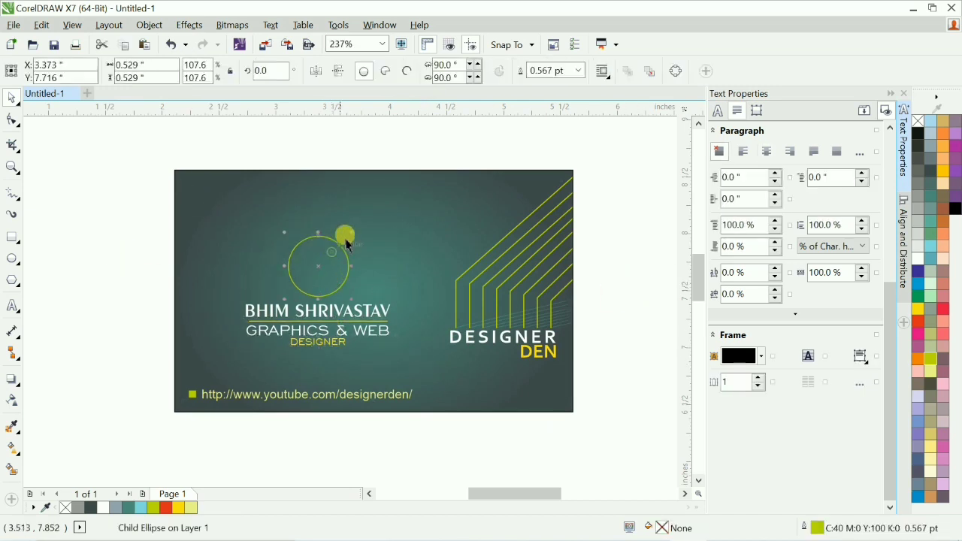
{"action": "left_click_drag", "start_coordinate": [363, 224], "coordinate": [361, 227]}
{"action": "key", "text": "ctrl+u"}
{"action": "left_click", "coordinate": [408, 275]}
{"action": "left_click", "coordinate": [348, 279]}
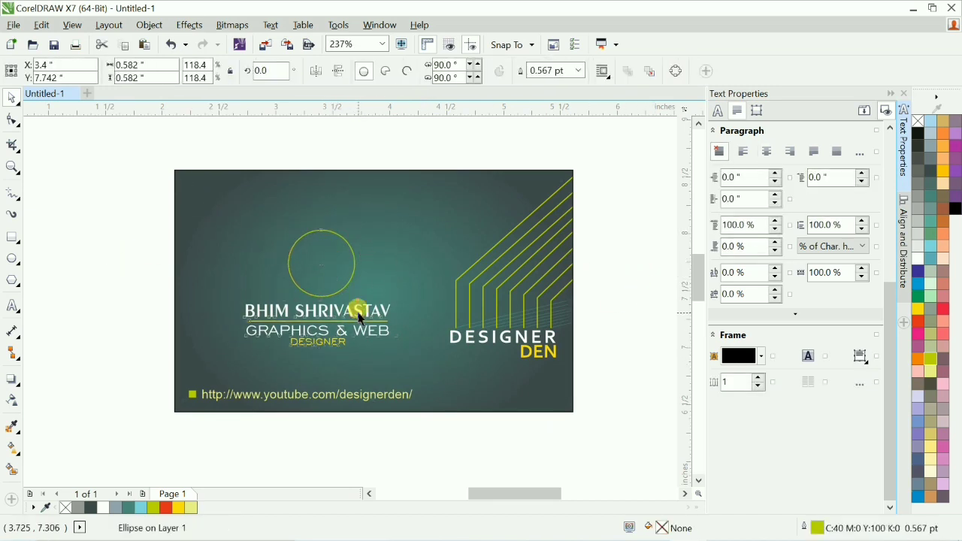
Step: Centre the lime green circle horizontally on the cardholder's name block
{"action": "left_click", "coordinate": [357, 312], "text": "shift"}
{"action": "key", "text": "c"}
{"action": "left_click_drag", "start_coordinate": [219, 192], "coordinate": [412, 369]}
{"action": "key", "text": "ctrl+g"}
{"action": "left_click", "coordinate": [638, 273]}
{"action": "key", "text": "F3"}
{"action": "key", "text": "F3"}
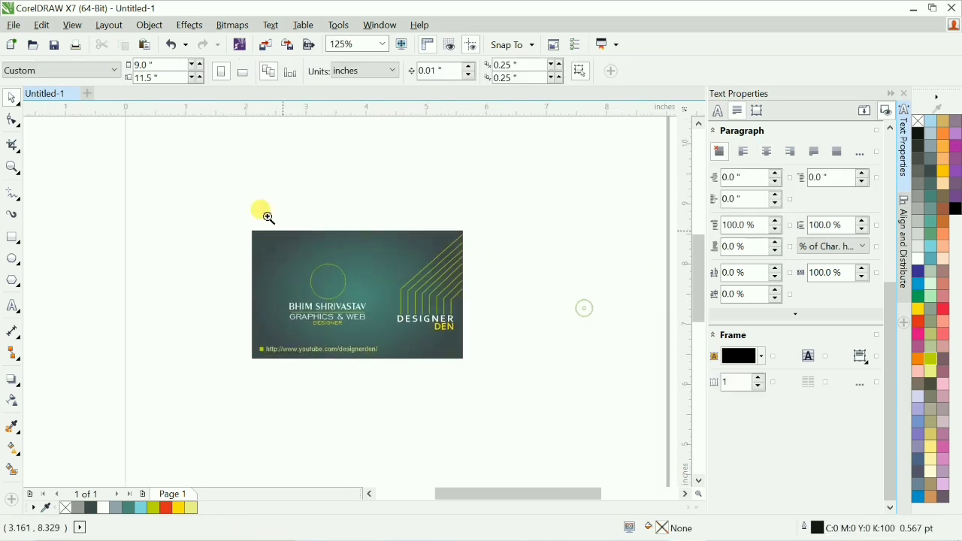
Step: Paste the portrait photo, scale it to about 0.63 by 1.09 inch and position it over the circle
{"action": "key", "text": "ctrl+v"}
{"action": "left_click_drag", "start_coordinate": [440, 241], "coordinate": [384, 360]}
{"action": "scroll", "coordinate": [416, 373], "scroll_direction": "up", "scroll_amount": 4}
{"action": "left_click_drag", "start_coordinate": [272, 324], "coordinate": [316, 408]}
{"action": "left_click_drag", "start_coordinate": [265, 301], "coordinate": [446, 368]}
Step: PowerClip the portrait photo inside the circle so the head and shoulders sit within the outline
{"action": "key", "text": "w"}
{"action": "left_click", "coordinate": [424, 411]}
{"action": "left_click_drag", "start_coordinate": [444, 343], "coordinate": [447, 360]}
{"action": "left_click_drag", "start_coordinate": [446, 360], "coordinate": [440, 361]}
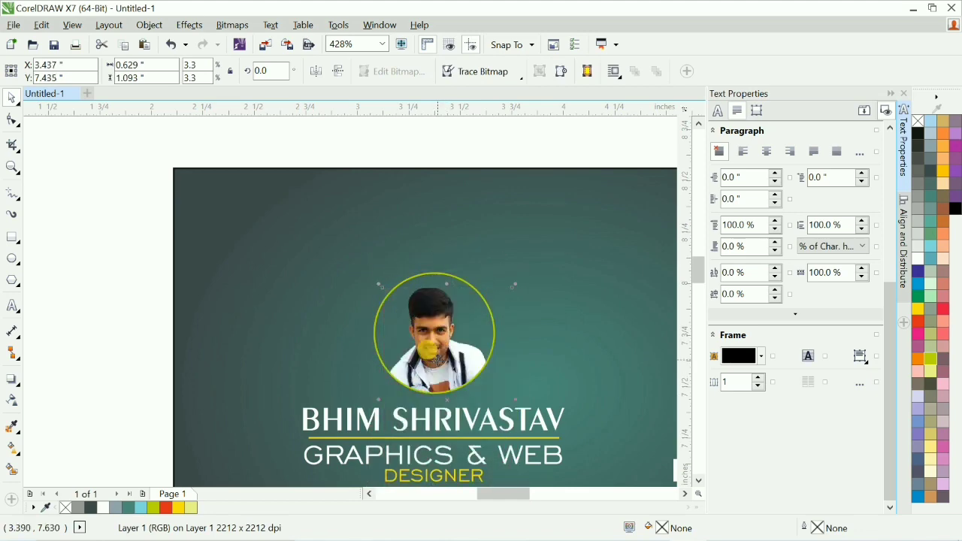
{"action": "left_click", "coordinate": [455, 151]}
{"action": "left_click", "coordinate": [441, 322]}
{"action": "left_click", "coordinate": [412, 266]}
Step: Fill the portrait circle with light yellow-green, C20 M0 Y60 K0
{"action": "scroll", "coordinate": [412, 268], "scroll_direction": "down", "scroll_amount": 1}
{"action": "left_click", "coordinate": [345, 312]}
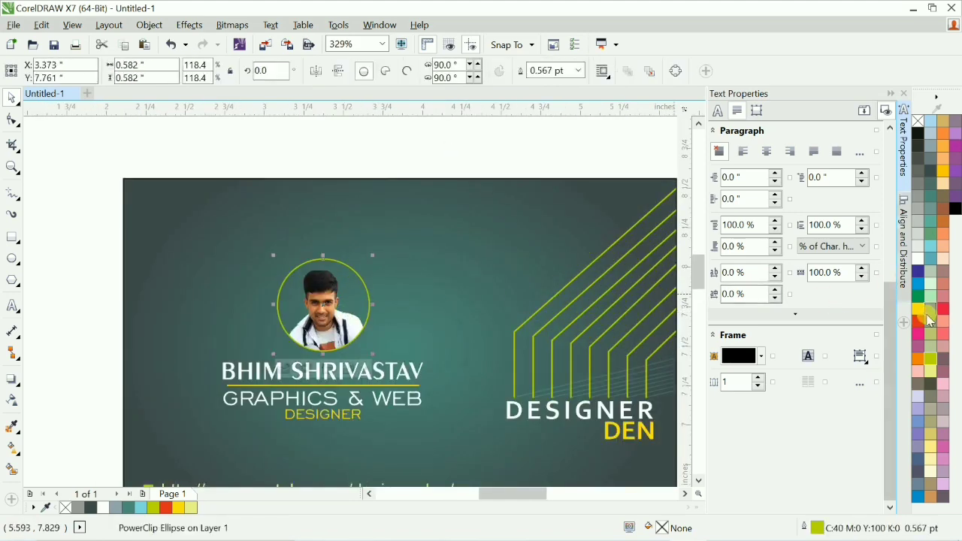
{"action": "left_click", "coordinate": [931, 371]}
{"action": "left_click", "coordinate": [444, 167]}
Step: Add a soft black drop shadow behind the person inside the PowerClip, with 50 opacity and 10 feathering, and finish editing the contents
{"action": "scroll", "coordinate": [315, 299], "scroll_direction": "up", "scroll_amount": 2}
{"action": "double_click", "coordinate": [354, 316]}
{"action": "left_click", "coordinate": [356, 314]}
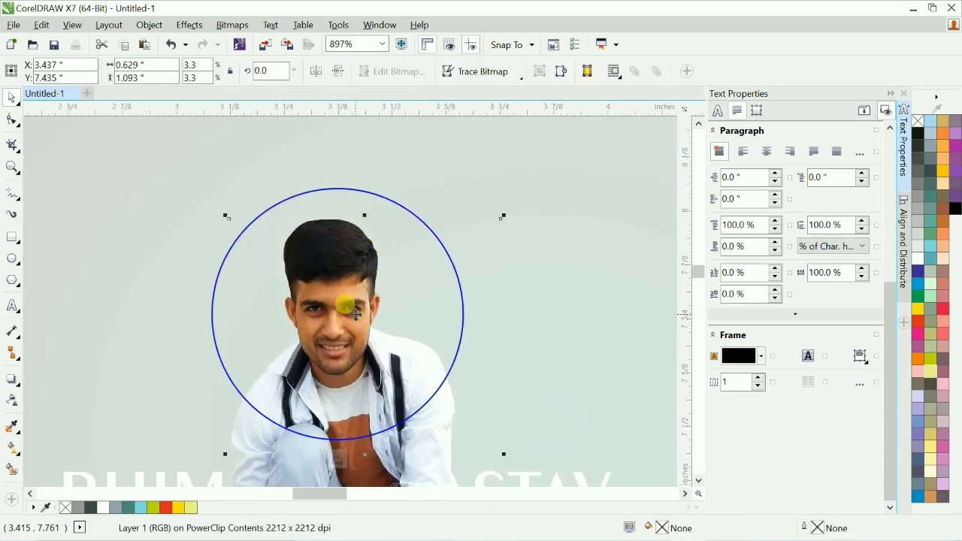
{"action": "left_click", "coordinate": [11, 379]}
{"action": "left_click_drag", "start_coordinate": [336, 340], "coordinate": [219, 339]}
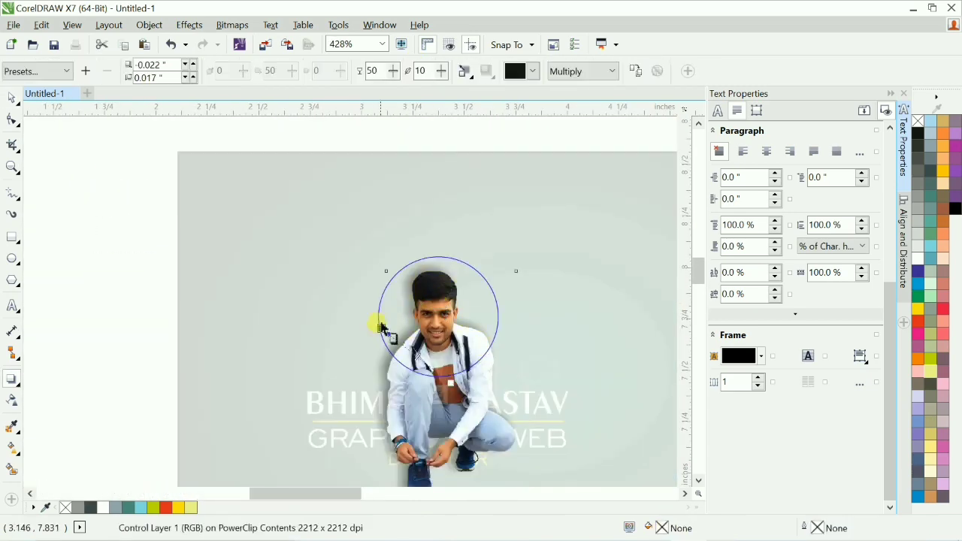
{"action": "left_click_drag", "start_coordinate": [382, 328], "coordinate": [368, 403]}
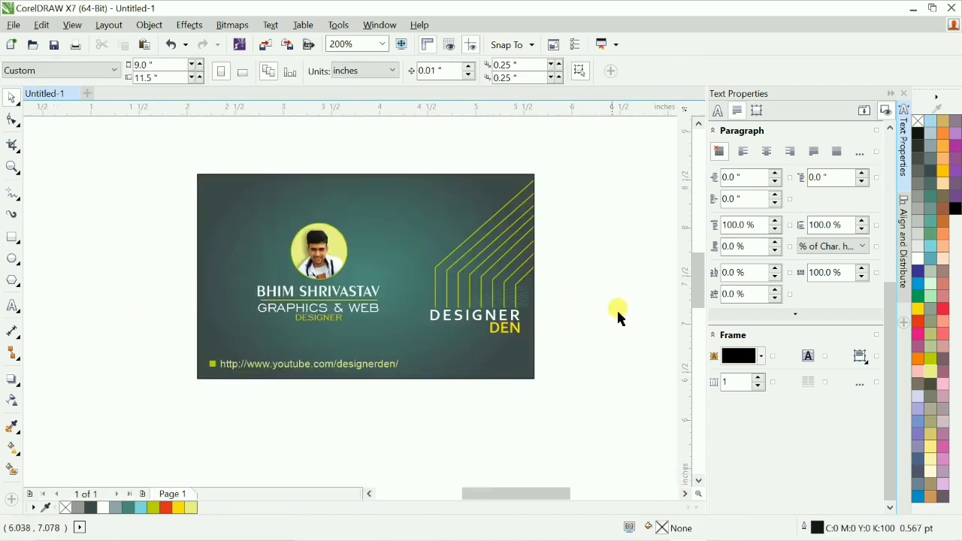
{"action": "scroll", "coordinate": [339, 240], "scroll_direction": "up", "scroll_amount": 3}
{"action": "left_click", "coordinate": [323, 267]}
{"action": "scroll", "coordinate": [316, 266], "scroll_direction": "down", "scroll_amount": 4}
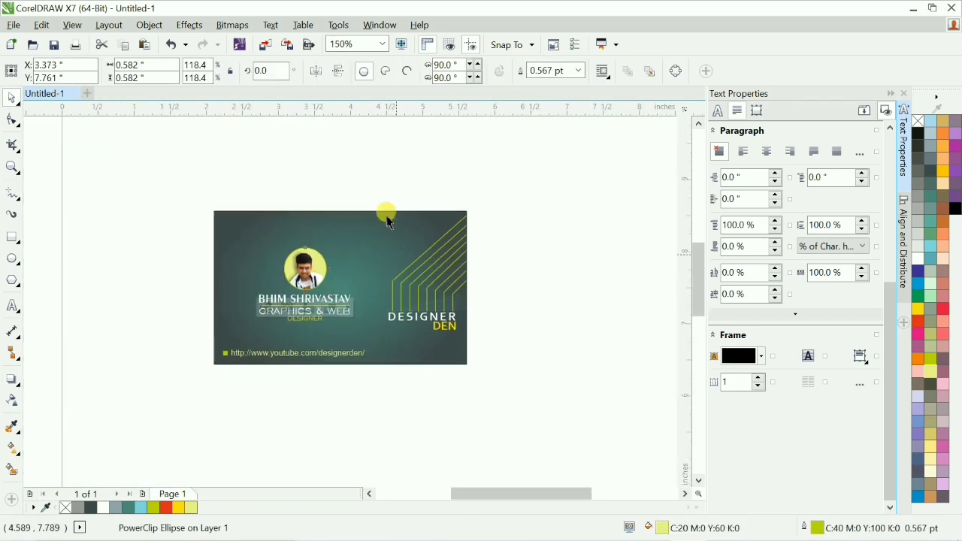
Step: Add a black drop shadow to the portrait circle, offset about 0.025 and -0.02 inch, with 50 opacity and 15 feathering
{"action": "left_click", "coordinate": [386, 203]}
{"action": "scroll", "coordinate": [296, 243], "scroll_direction": "up", "scroll_amount": 3}
{"action": "left_click", "coordinate": [348, 311]}
{"action": "left_click", "coordinate": [12, 379]}
{"action": "left_click_drag", "start_coordinate": [325, 316], "coordinate": [391, 369]}
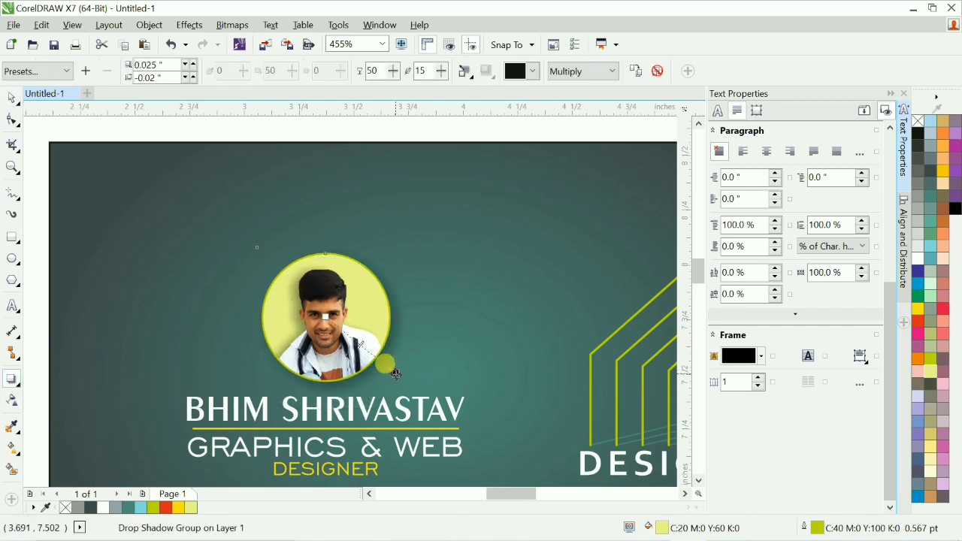
{"action": "scroll", "coordinate": [356, 246], "scroll_direction": "down", "scroll_amount": 4}
{"action": "left_click", "coordinate": [436, 345]}
{"action": "scroll", "coordinate": [367, 262], "scroll_direction": "up", "scroll_amount": 3}
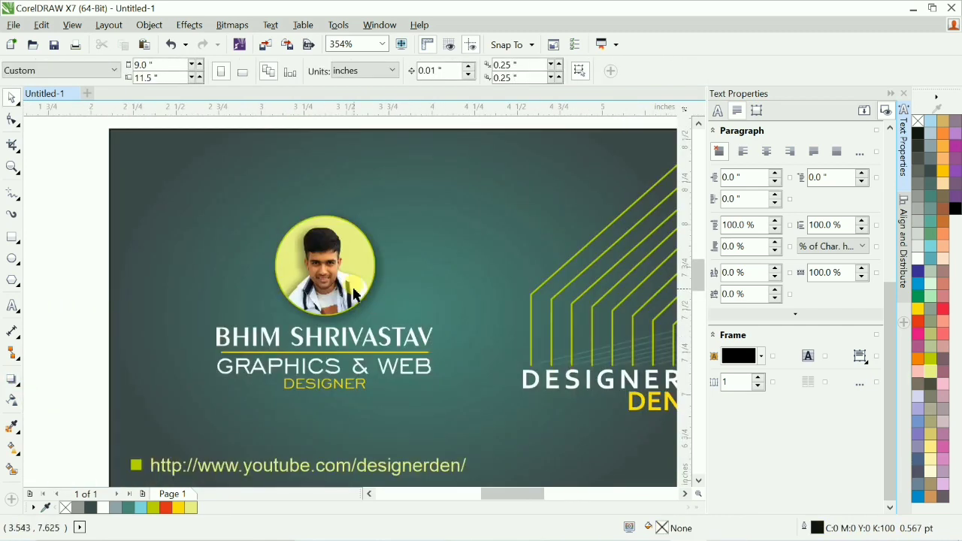
Step: Redirect the circle's drop shadow straight down, with offsets of 0.0 and about -0.042 inch
{"action": "double_click", "coordinate": [353, 292]}
{"action": "left_click_drag", "start_coordinate": [345, 337], "coordinate": [325, 327]}
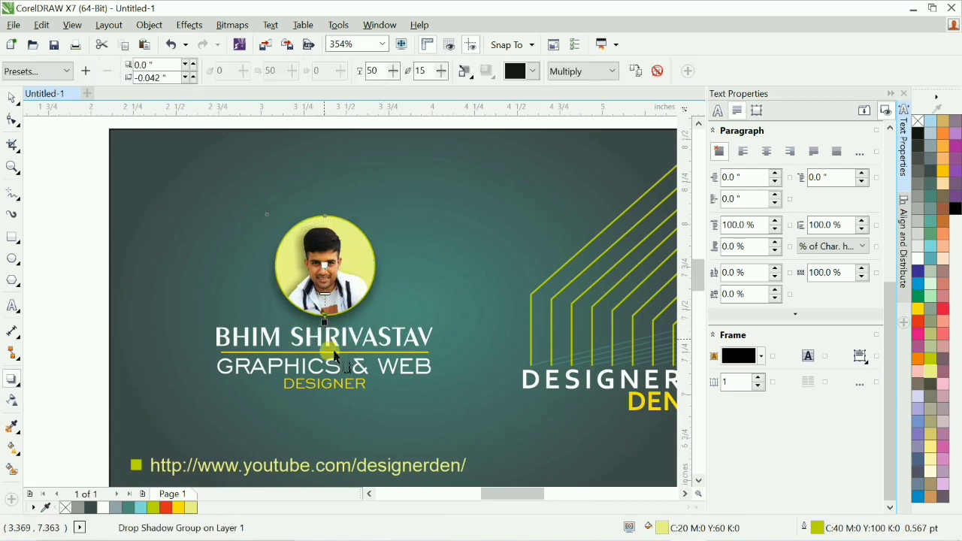
{"action": "key", "text": "space"}
{"action": "left_click", "coordinate": [94, 267]}
{"action": "scroll", "coordinate": [100, 169], "scroll_direction": "down", "scroll_amount": 2}
{"action": "scroll", "coordinate": [236, 221], "scroll_direction": "up", "scroll_amount": 3}
{"action": "key", "text": "F4"}
{"action": "left_click_drag", "start_coordinate": [51, 188], "coordinate": [516, 417]}
{"action": "scroll", "coordinate": [554, 327], "scroll_direction": "down", "scroll_amount": 2}
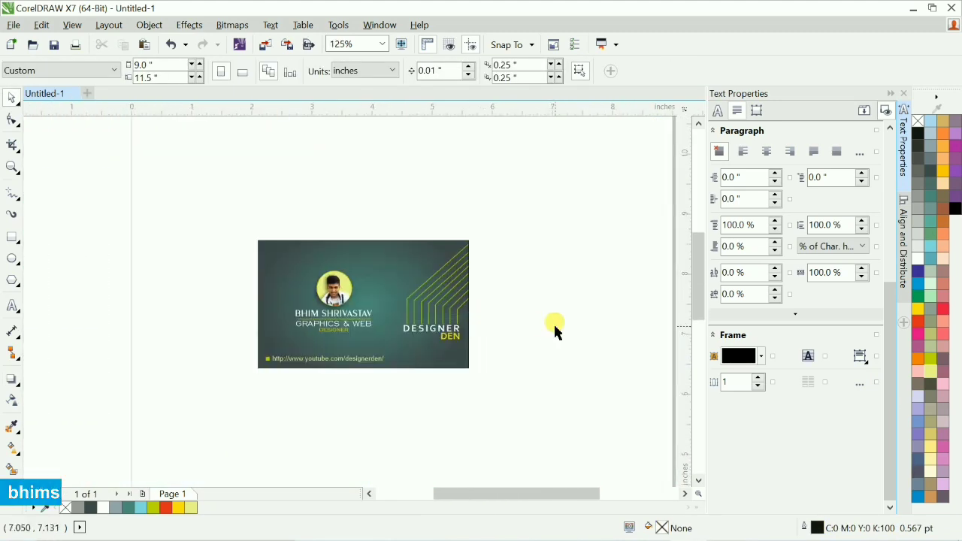
Step: Nudge the name and job title block and the portrait circle slightly upward
{"action": "scroll", "coordinate": [339, 307], "scroll_direction": "up", "scroll_amount": 2}
{"action": "left_click", "coordinate": [325, 341]}
{"action": "key", "text": "ctrl+Up"}
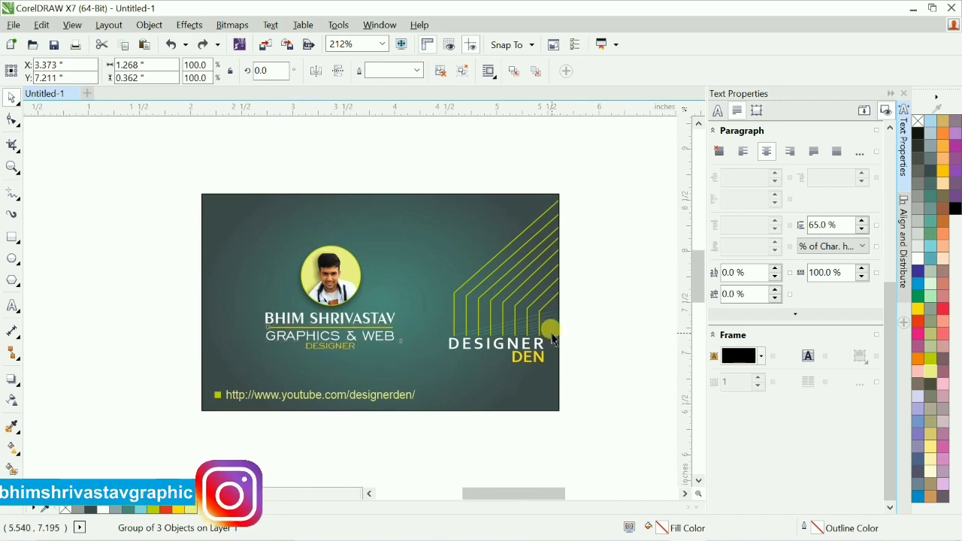
{"action": "left_click", "coordinate": [565, 331]}
{"action": "left_click_drag", "start_coordinate": [269, 206], "coordinate": [394, 320]}
{"action": "key", "text": "ctrl+Up"}
{"action": "left_click_drag", "start_coordinate": [241, 294], "coordinate": [430, 368]}
{"action": "left_click", "coordinate": [631, 345]}
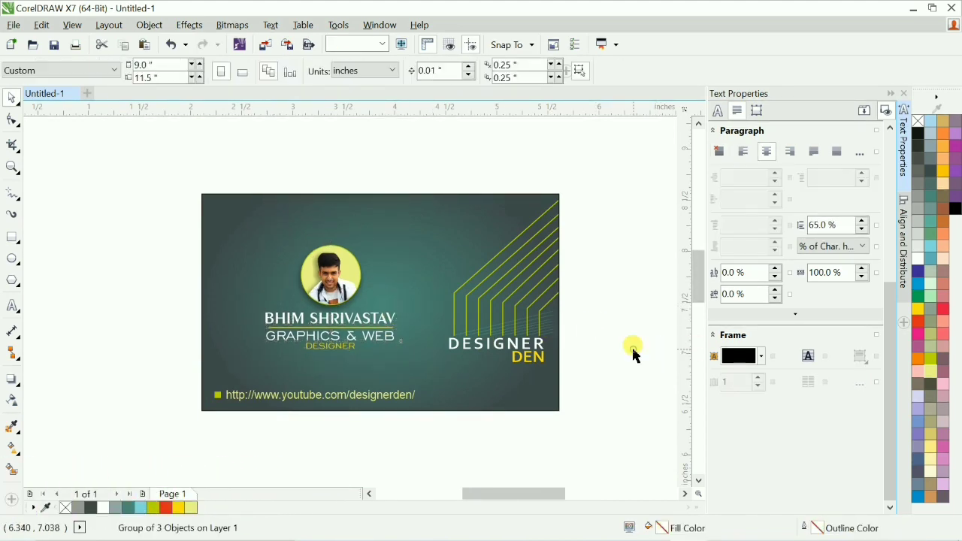